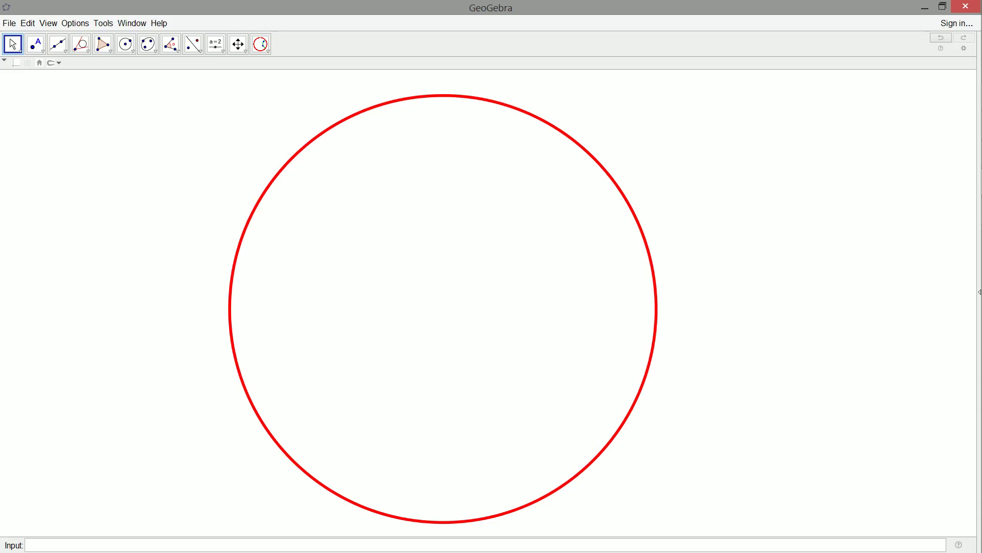
Step: Expand the custom tool group to show Hyperbolic Line and Inverse Point
click(261, 44)
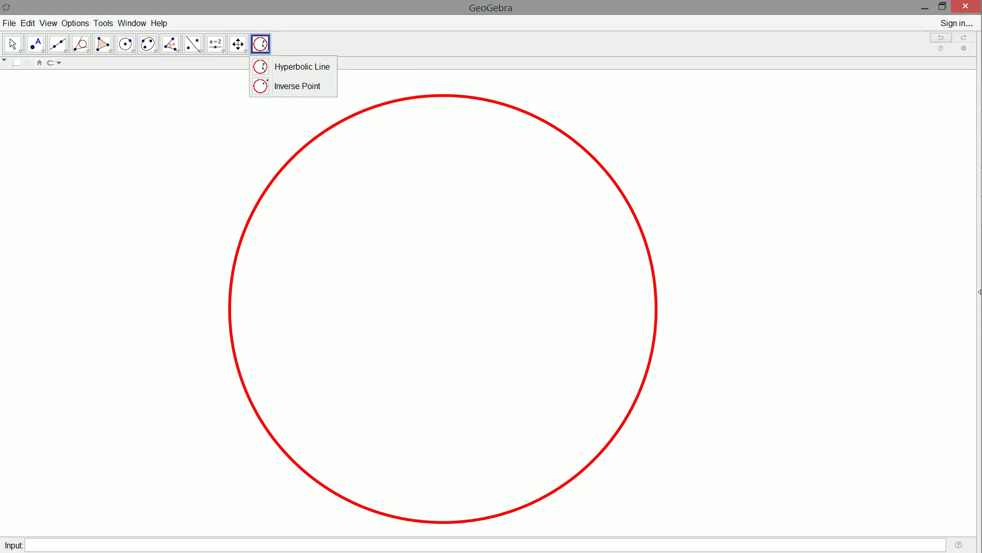
Step: Draw a green hyperbolic line through two new points inside the red disk
click(317, 68)
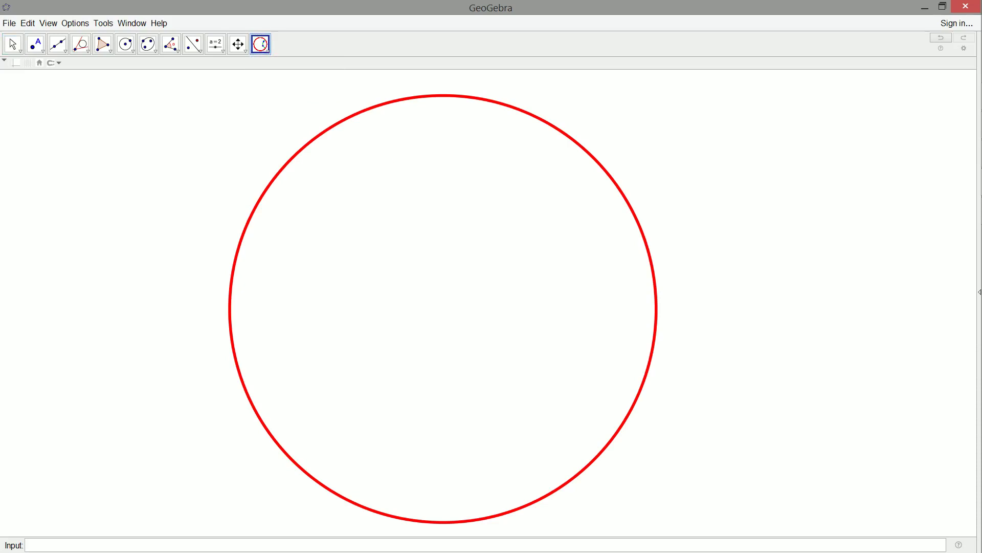
click(387, 164)
click(523, 165)
click(488, 102)
Step: Drag both points around the disk to reshape the green hyperbolic arc
click(12, 44)
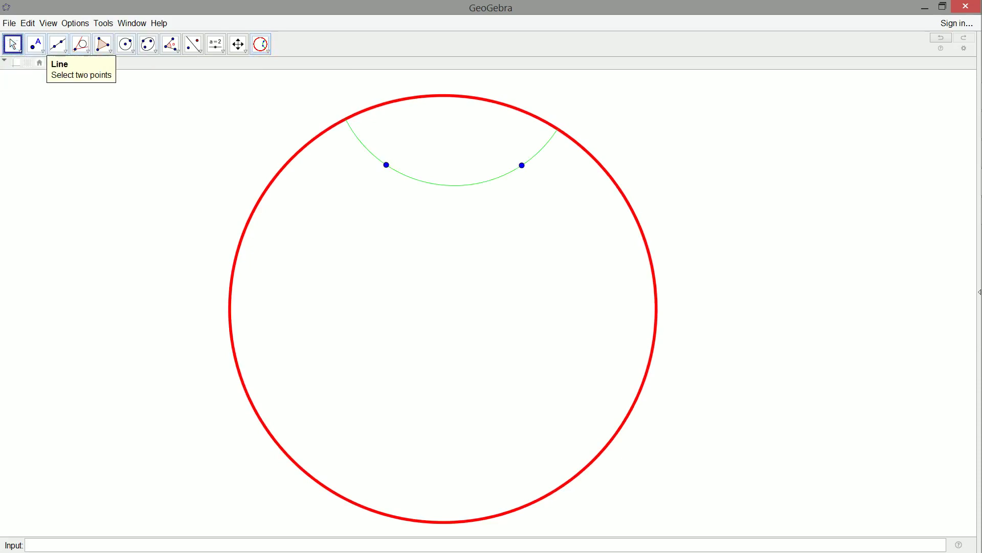
drag(523, 165, 307, 202)
mouse_move(386, 165)
mouse_down()
mouse_move(545, 231)
mouse_move(609, 281)
mouse_move(612, 302)
mouse_move(374, 166)
mouse_up()
drag(307, 201, 435, 163)
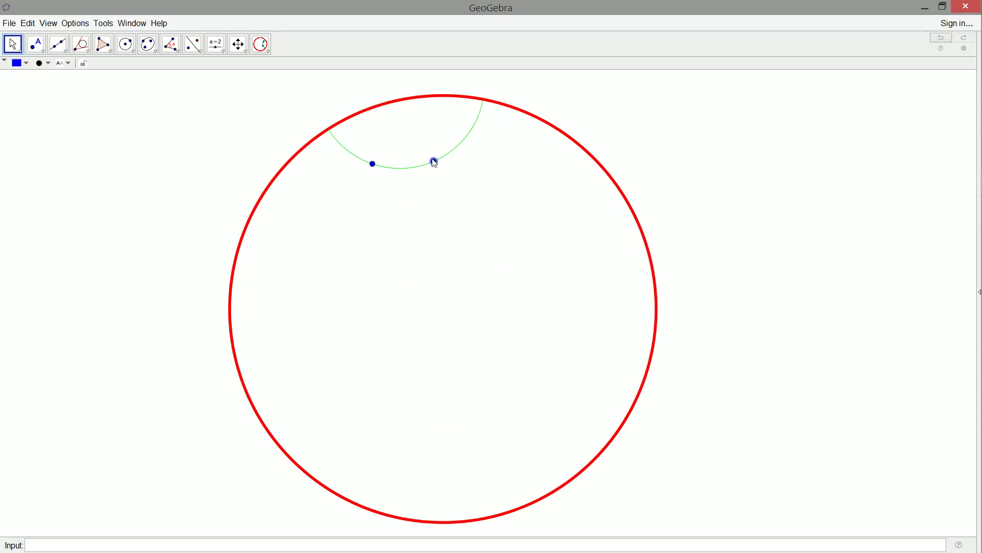
drag(434, 162, 430, 187)
drag(372, 164, 361, 201)
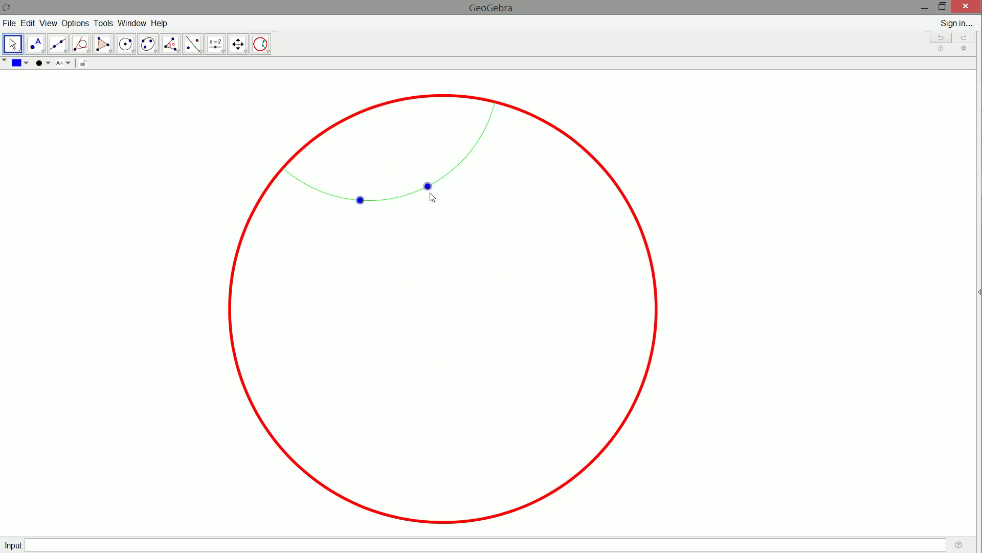
mouse_move(361, 205)
mouse_down()
mouse_move(345, 255)
mouse_move(357, 263)
mouse_move(373, 217)
mouse_up()
mouse_move(429, 187)
mouse_down()
mouse_move(419, 200)
mouse_move(442, 178)
mouse_up()
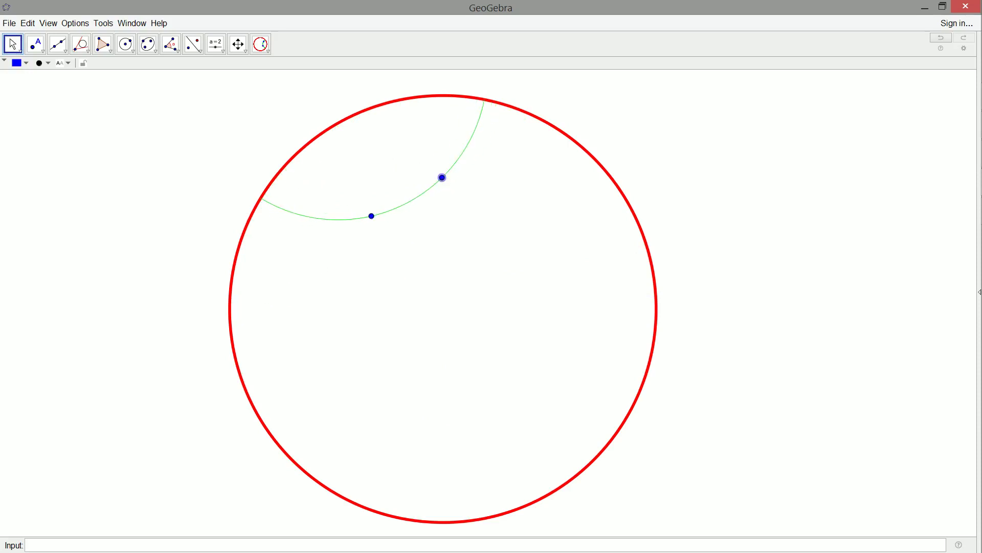
Step: Draw a circle centred on the lower point through the upper one, then drag both points
click(126, 44)
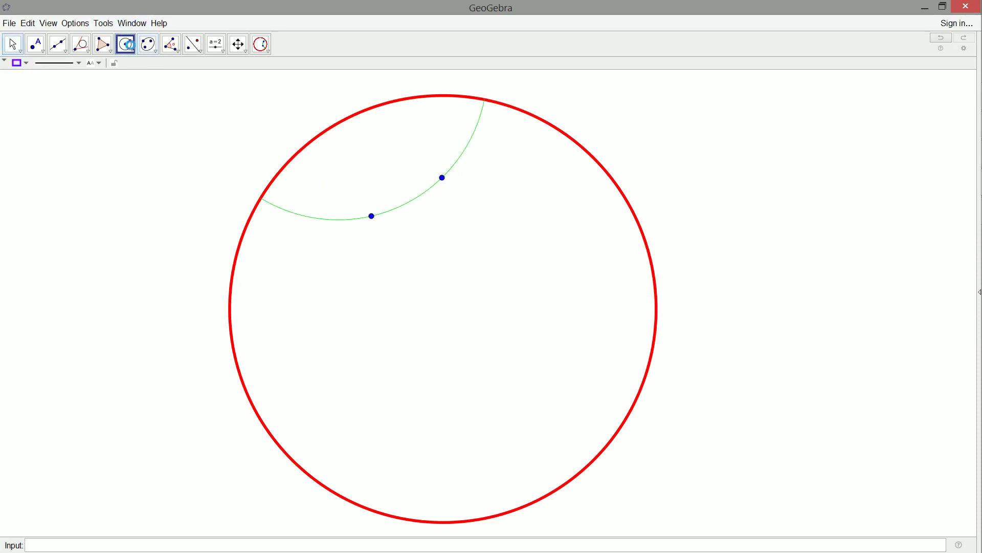
click(372, 216)
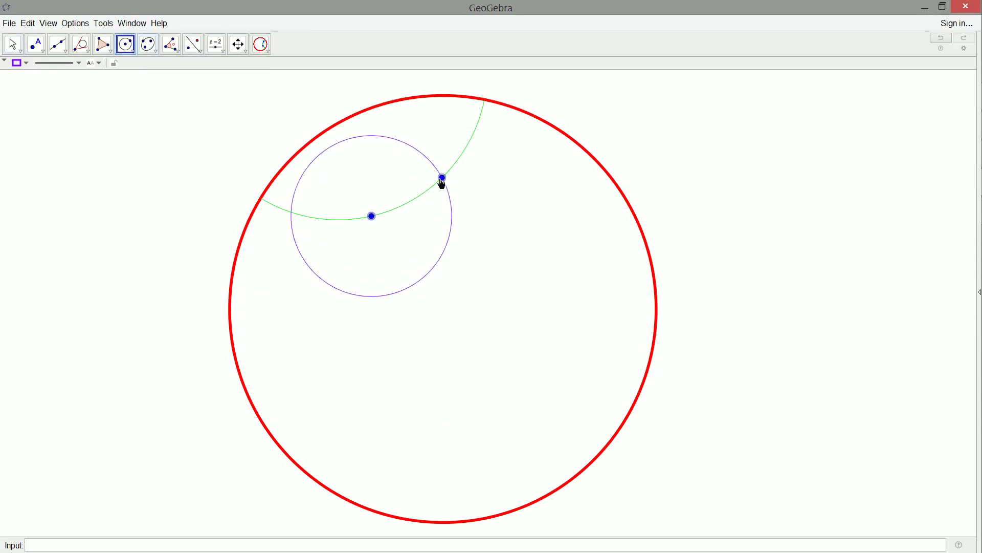
click(442, 177)
click(13, 44)
drag(442, 178, 362, 122)
drag(372, 216, 314, 196)
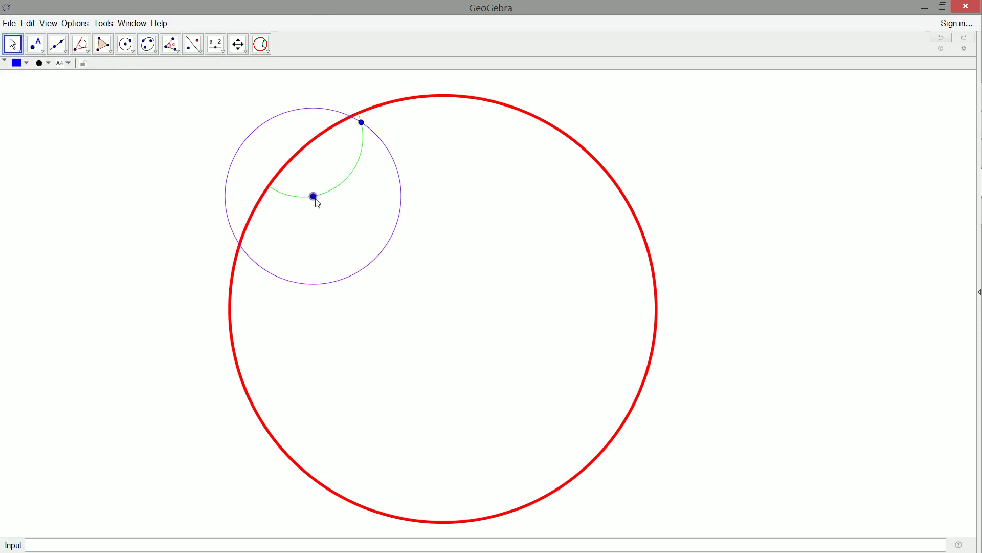
drag(314, 197, 394, 251)
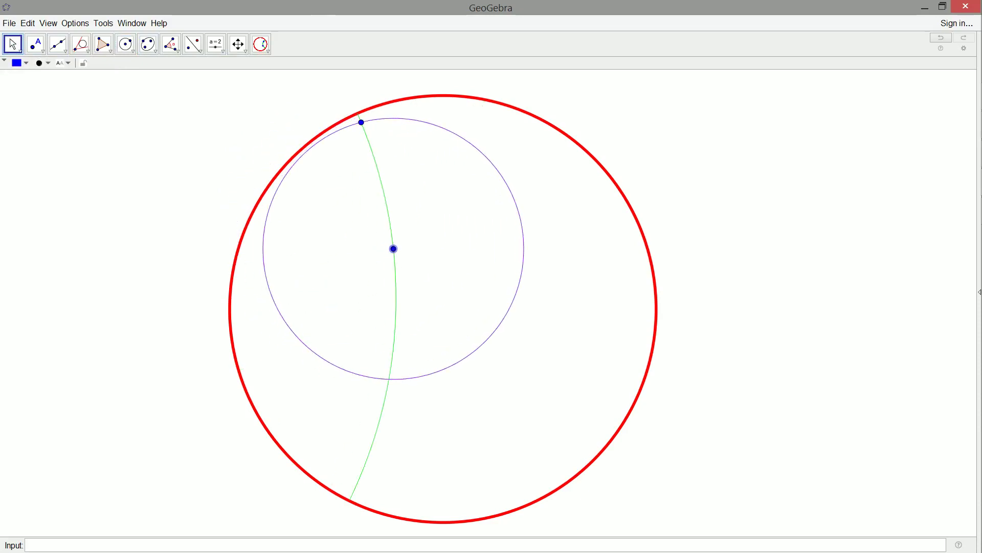
drag(362, 123, 415, 189)
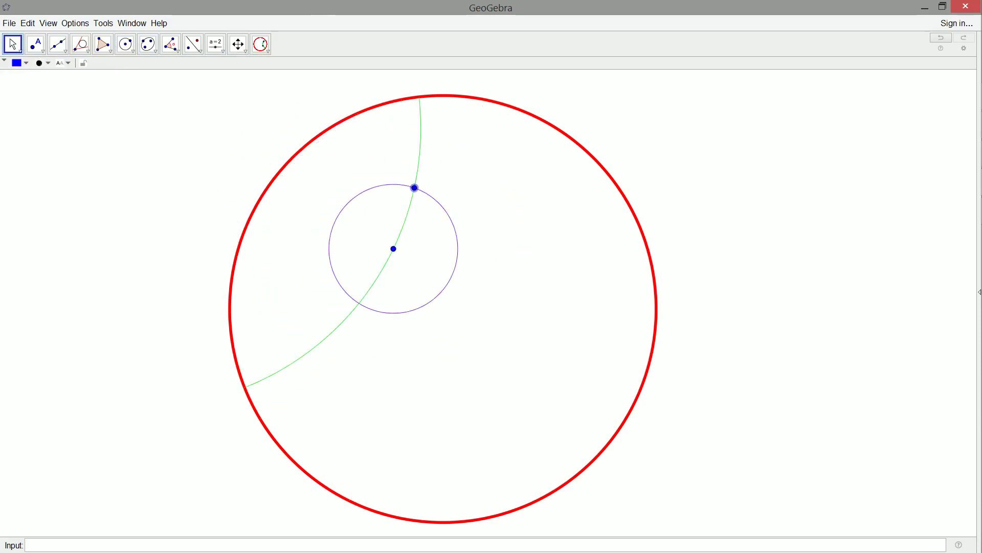
Step: Delete the purple circle and the green arc, then select a leftover point
click(438, 203)
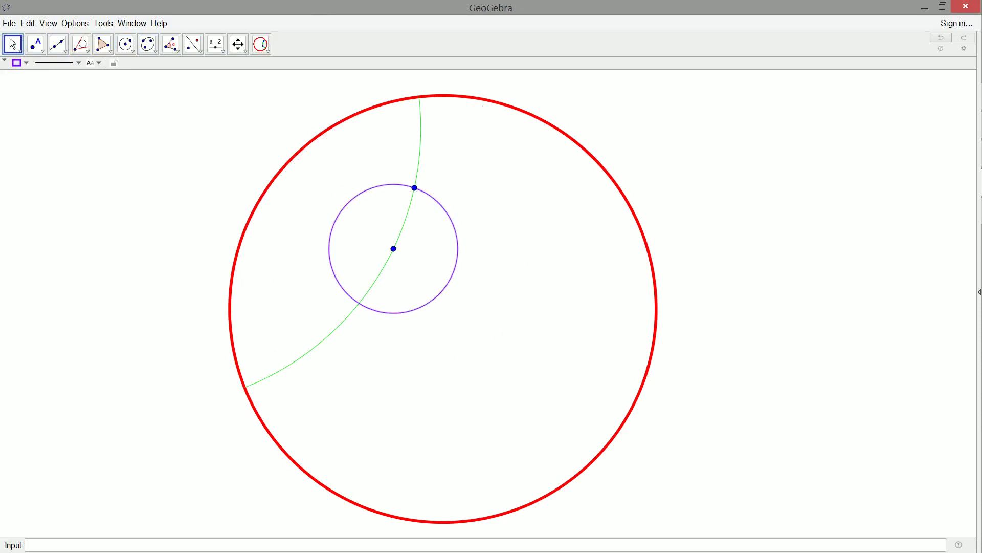
key(Delete)
click(405, 222)
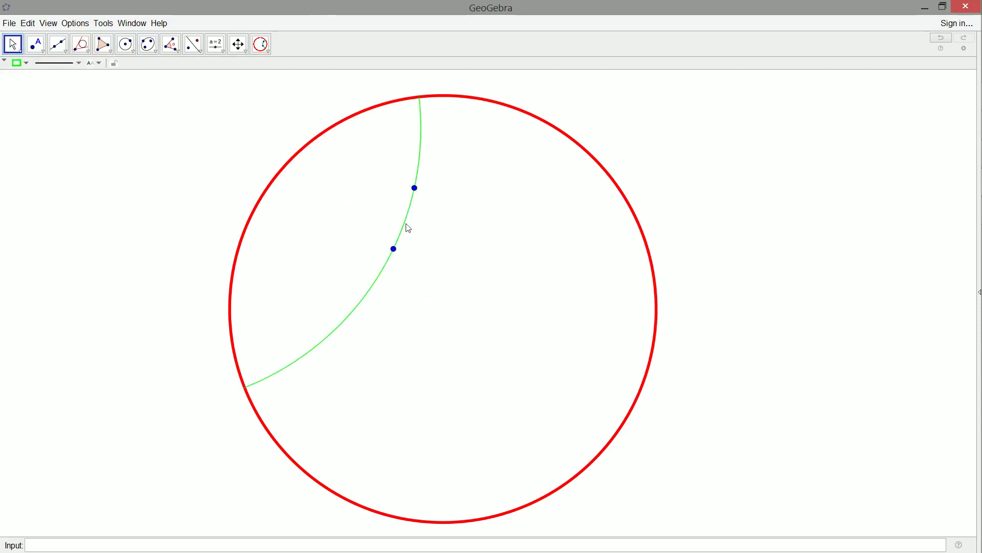
key(Delete)
click(394, 250)
Step: Delete the two leftover blue points
key(Delete)
click(416, 190)
key(Delete)
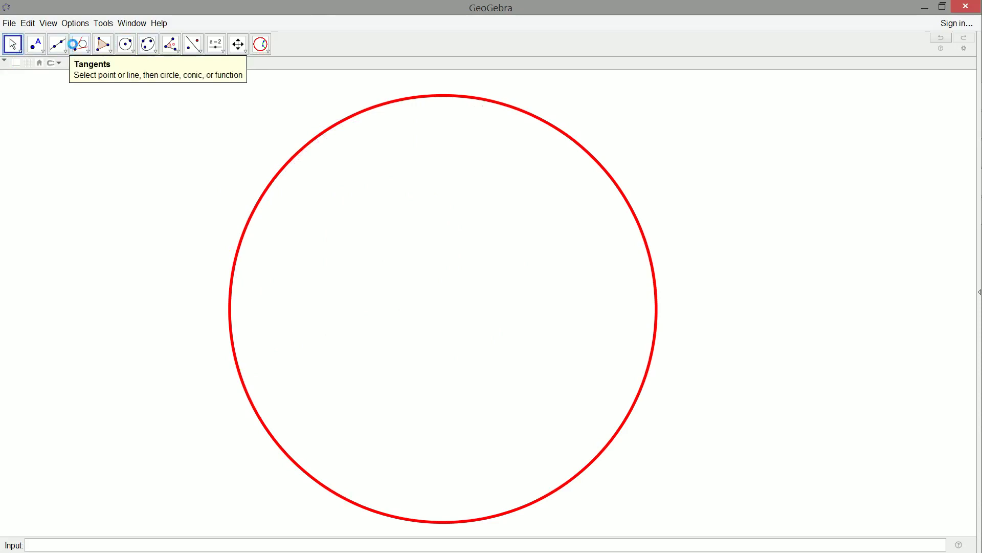
Step: Place new points A and B inside the red disk and show the custom tools list
click(35, 44)
click(351, 200)
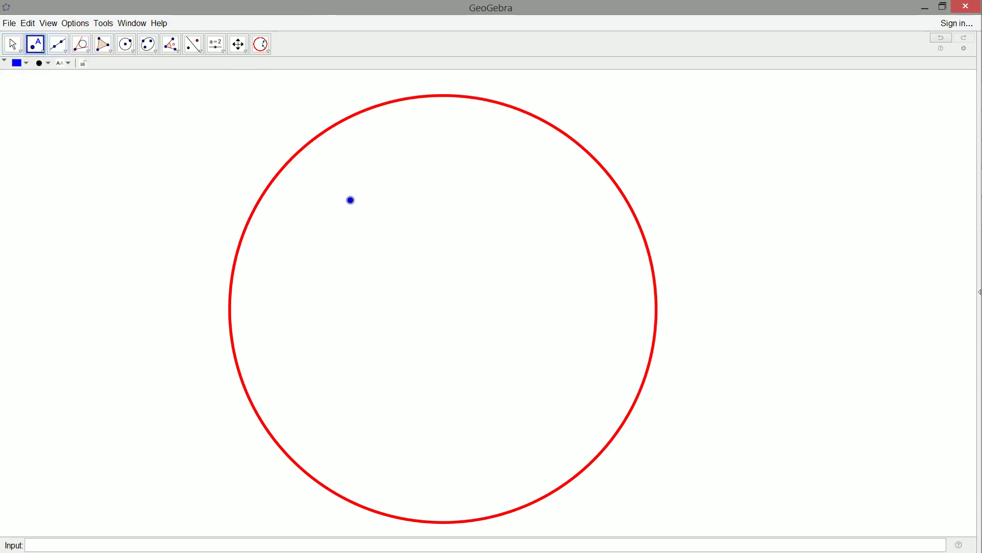
click(465, 166)
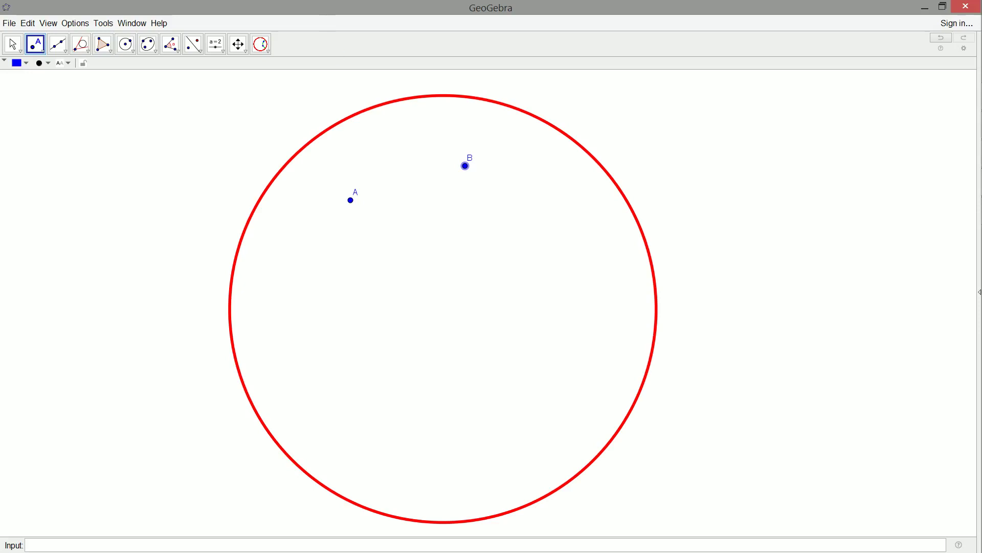
click(270, 50)
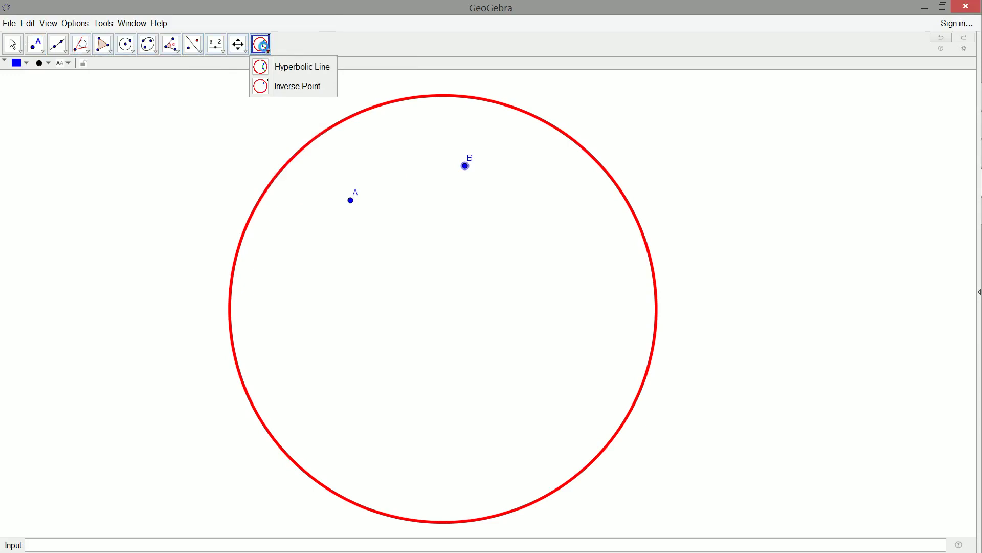
Step: Join points A and B with a green Hyperbolic Line, then return to Move
click(282, 65)
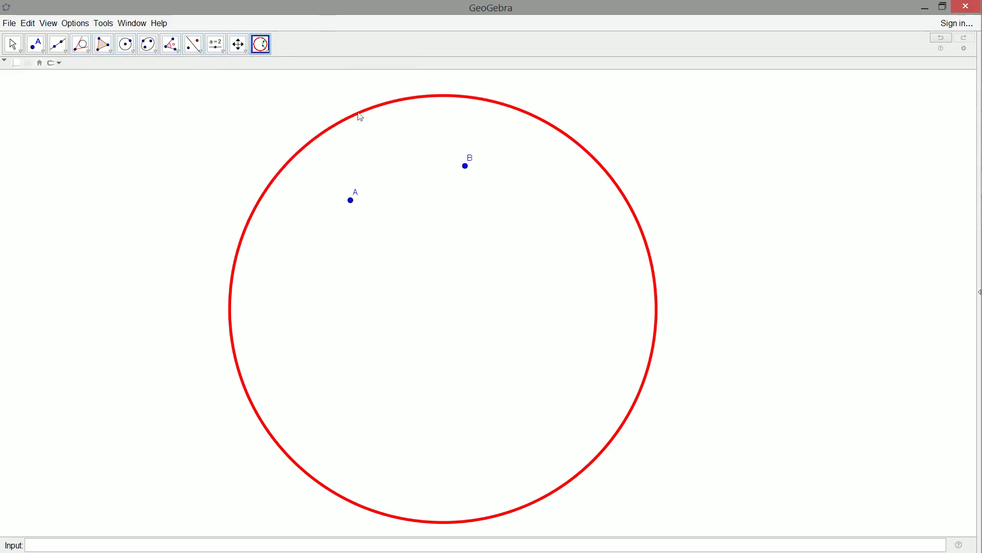
click(351, 201)
click(466, 167)
key(Escape)
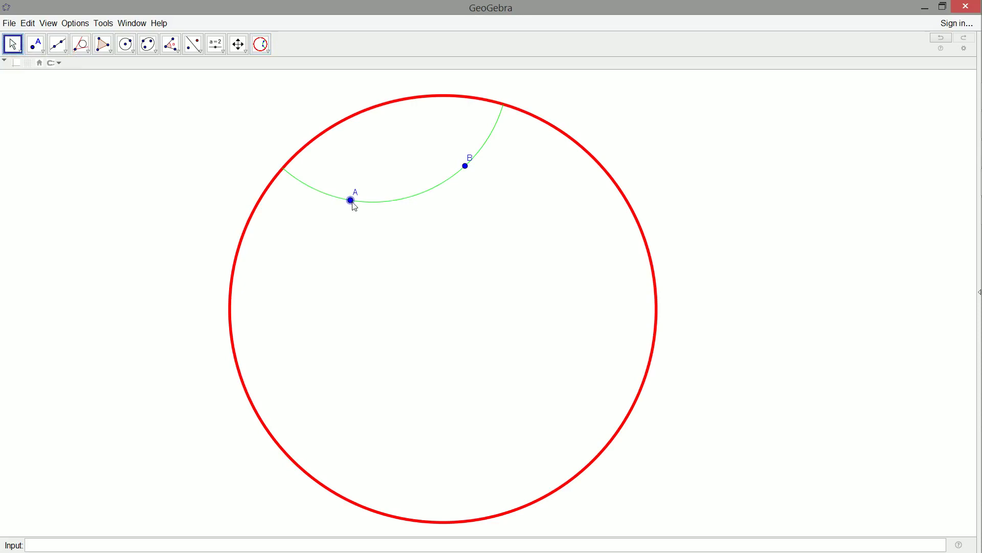
Step: Mark the centre of the red disk with Midpoint or Center
click(38, 49)
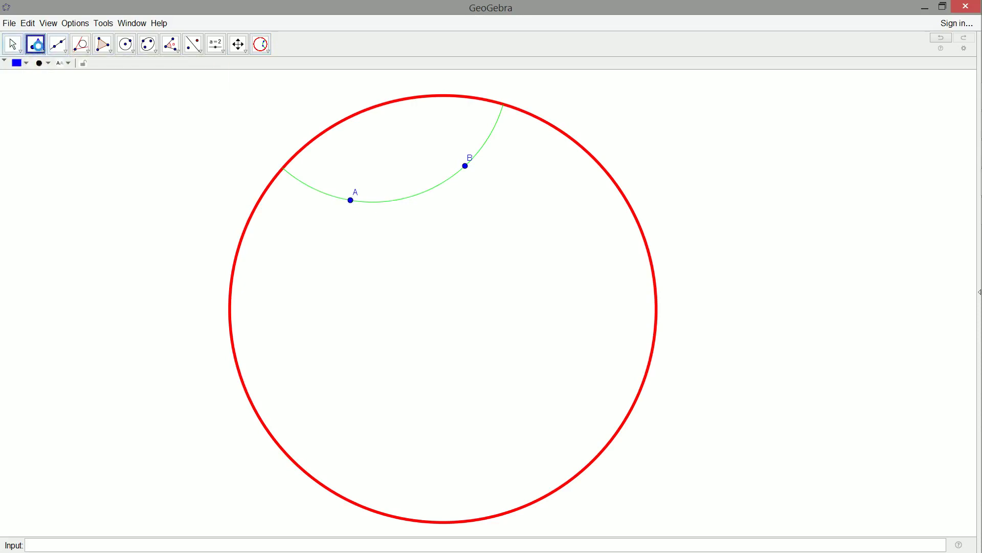
click(38, 49)
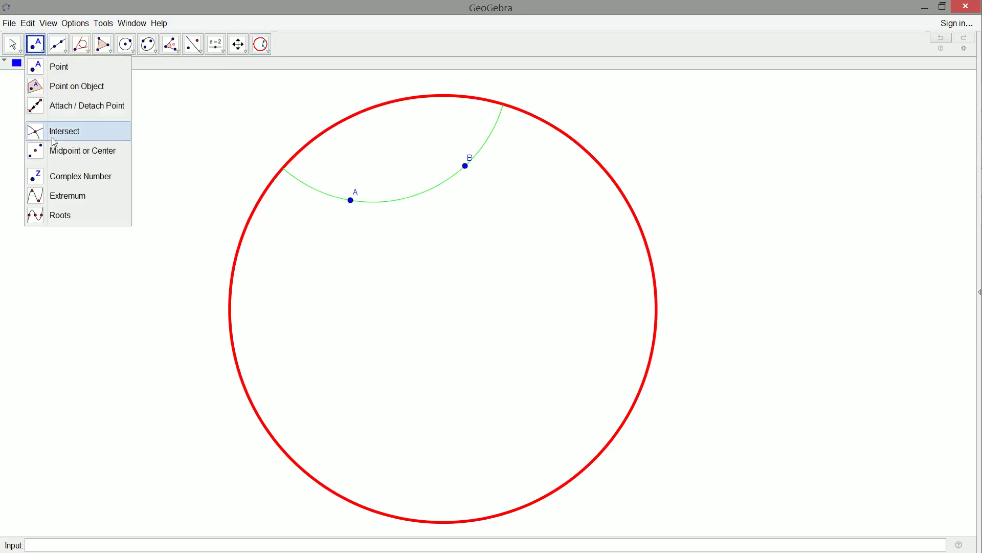
click(59, 160)
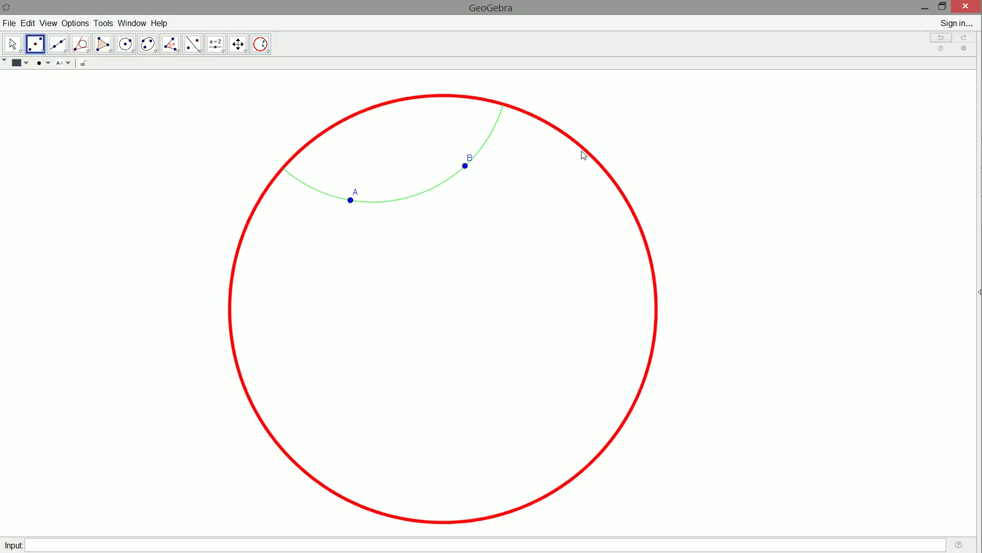
click(586, 154)
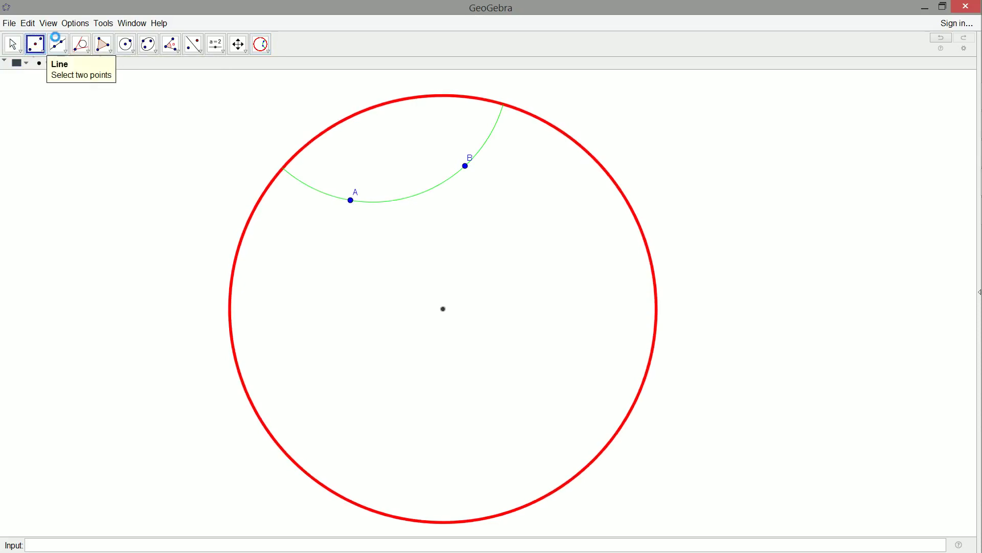
Step: Draw a straight line through the disk's centre and point A, then drag A to test it
click(58, 44)
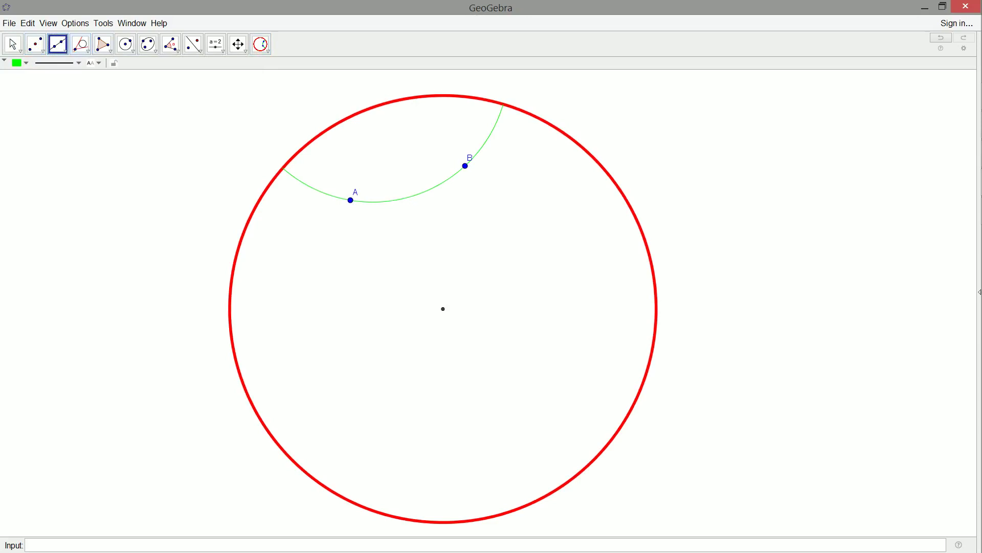
click(444, 309)
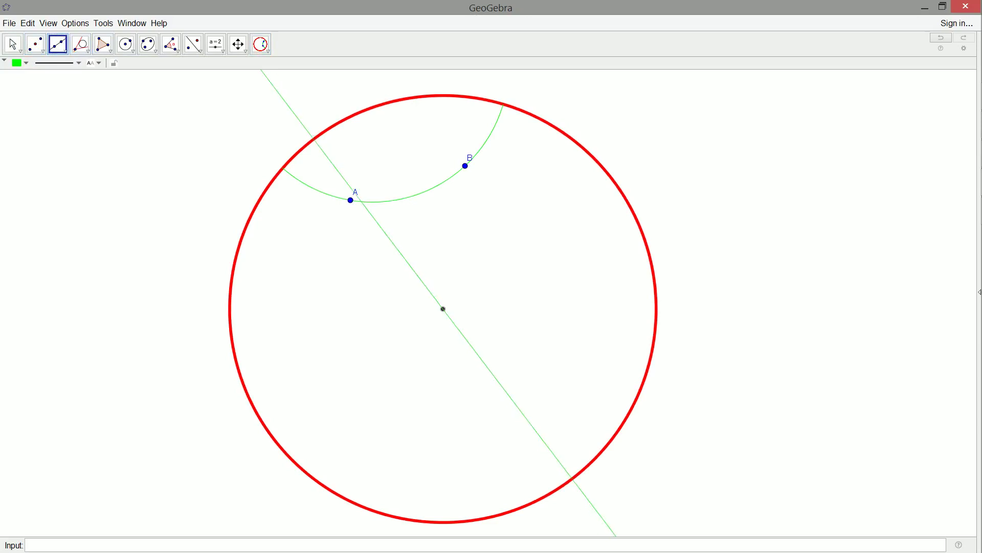
click(351, 200)
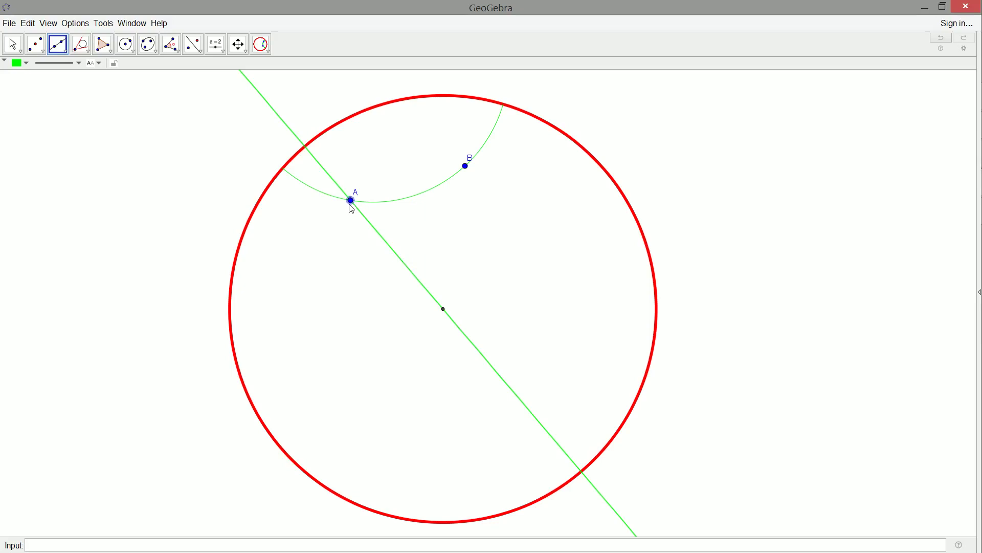
click(12, 45)
drag(351, 200, 314, 183)
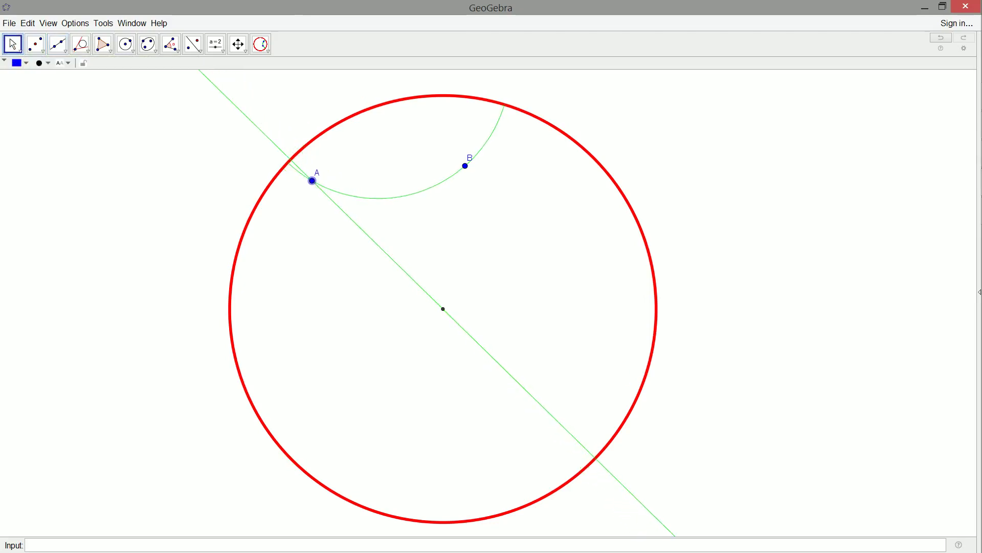
drag(313, 182, 358, 230)
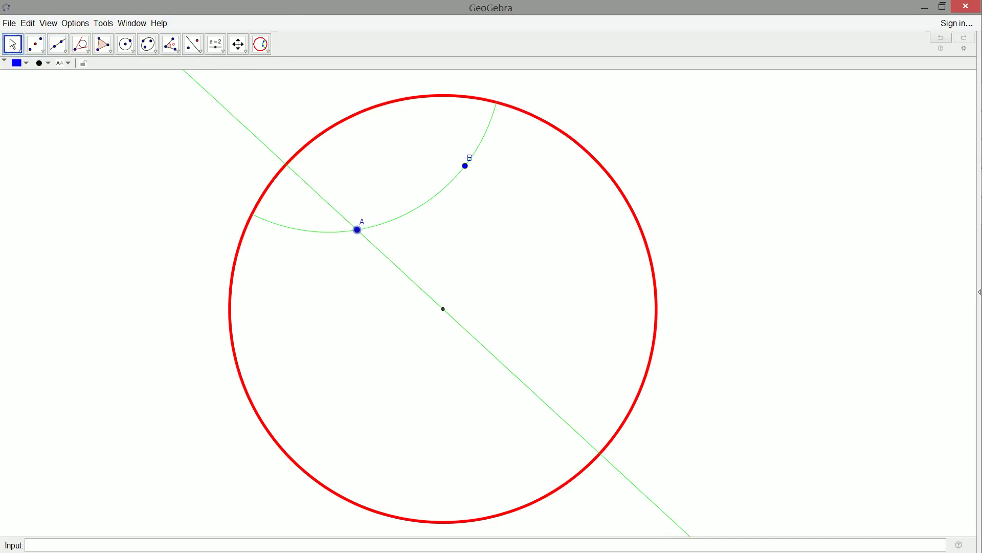
click(80, 45)
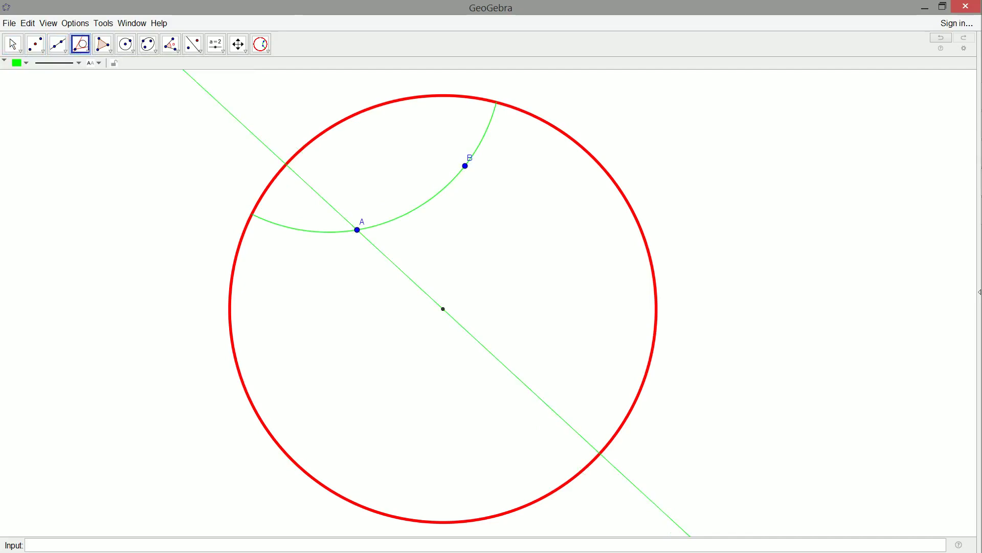
Step: Draw the tangent through B to the arc and mark where the two green lines cross
click(467, 168)
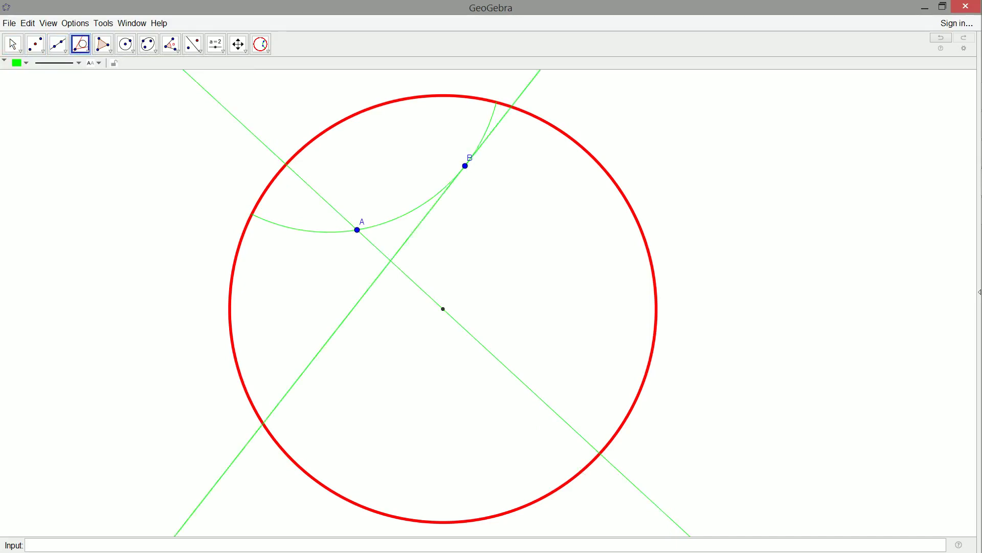
click(39, 50)
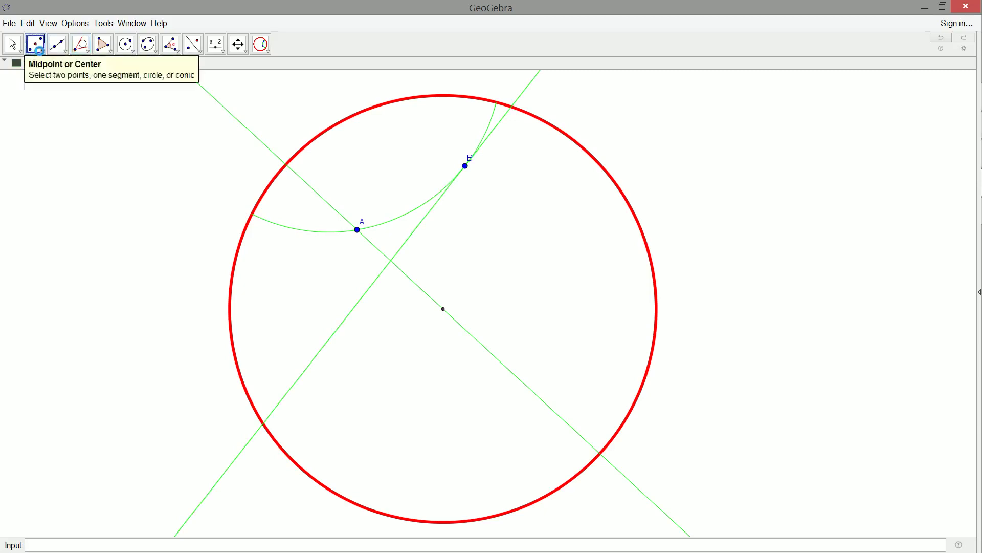
click(38, 50)
click(46, 64)
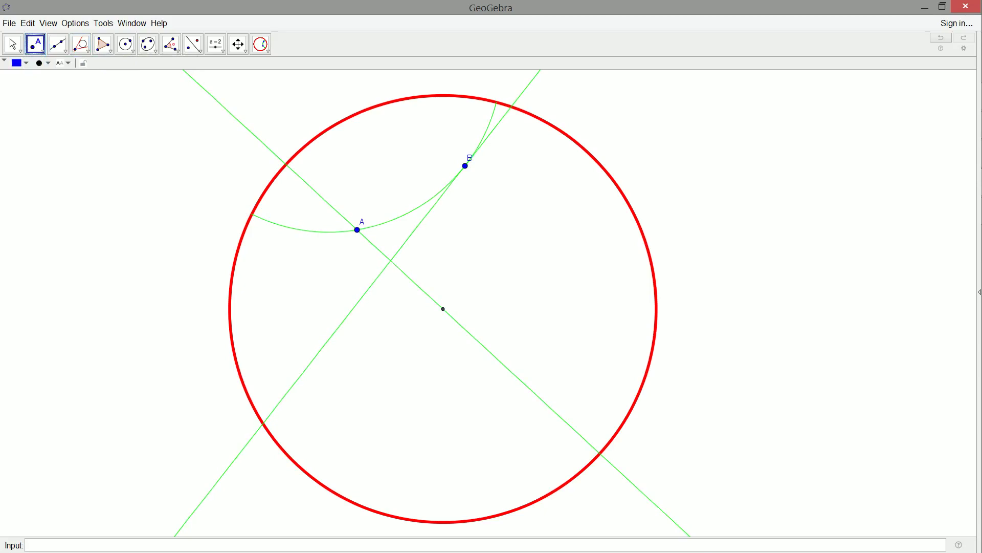
click(391, 261)
click(126, 44)
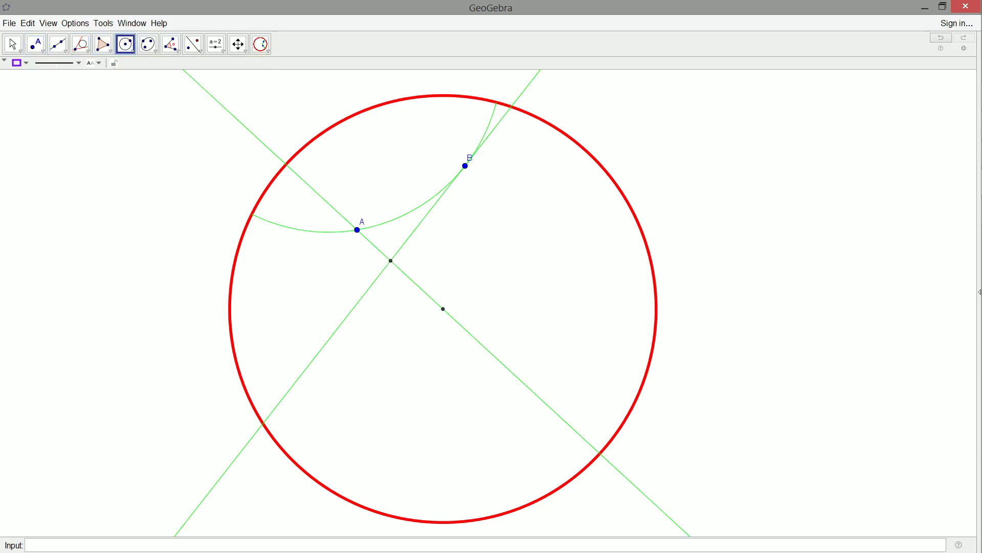
Step: Draw a circle centred at the lines' intersection passing through B
click(391, 261)
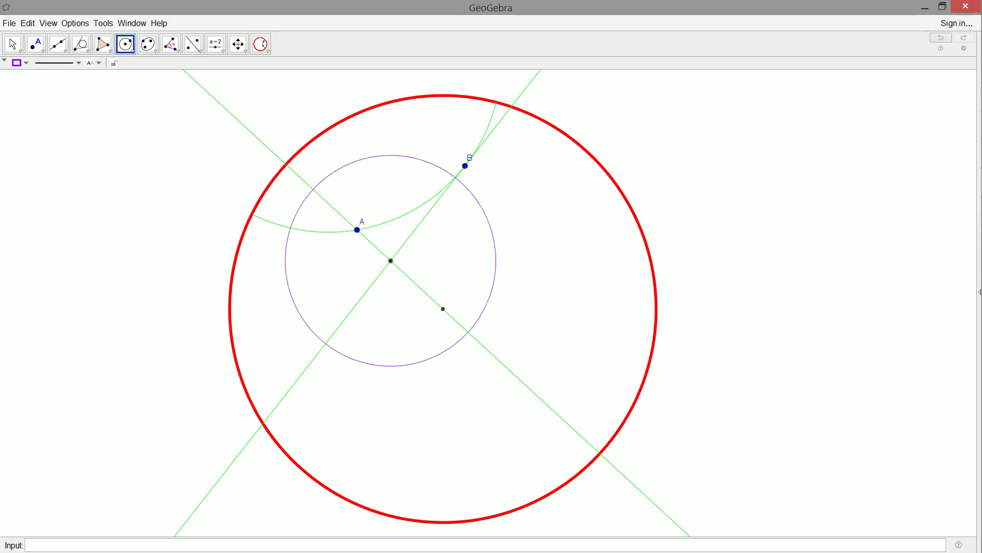
click(465, 166)
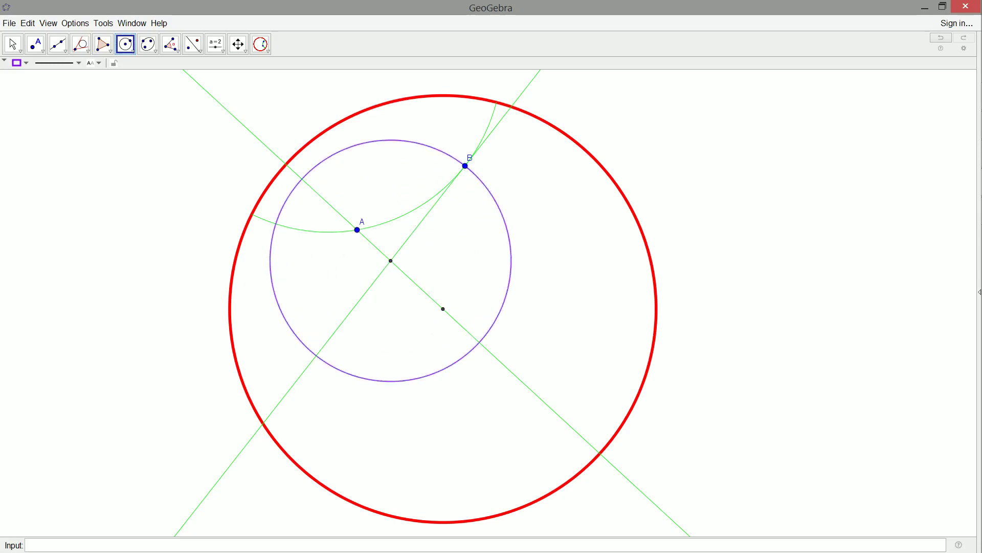
click(13, 44)
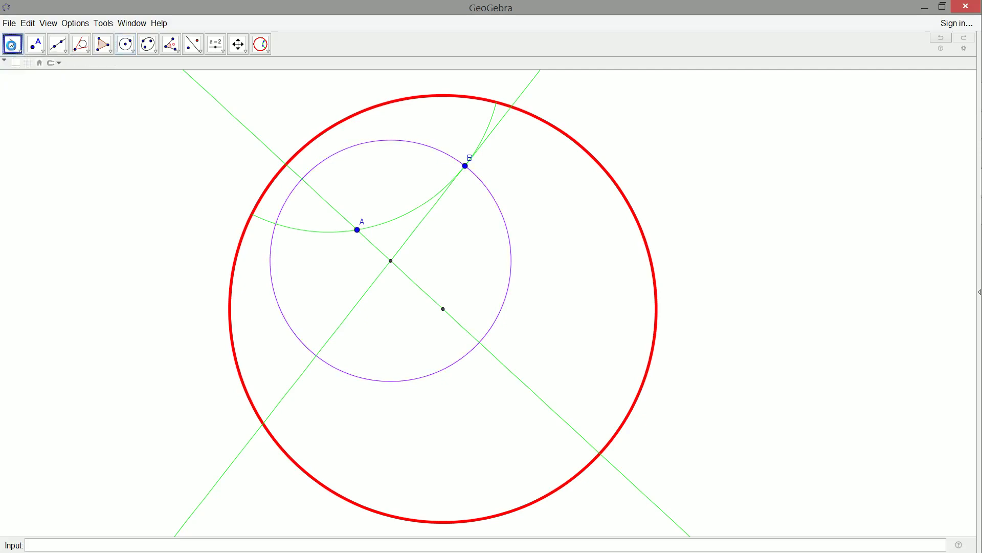
Step: Delete the green line through the centre, the arc, the tangent line and the circle's centre point
click(246, 127)
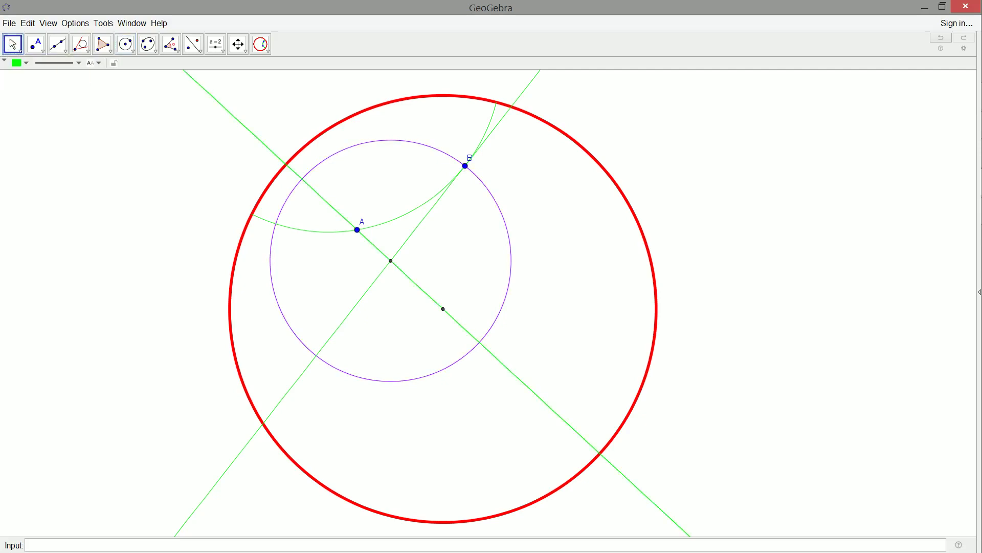
key(Delete)
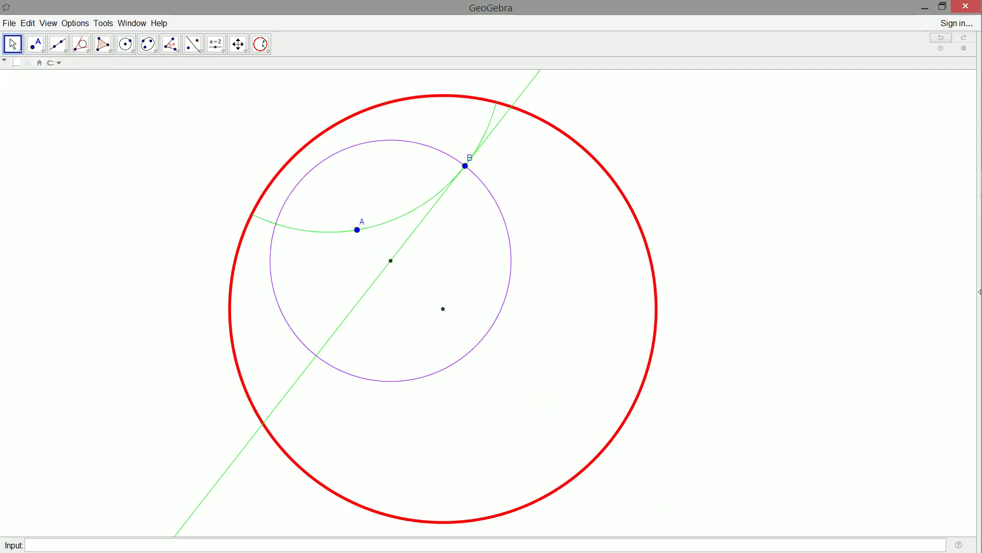
click(395, 221)
key(Delete)
click(409, 238)
key(Delete)
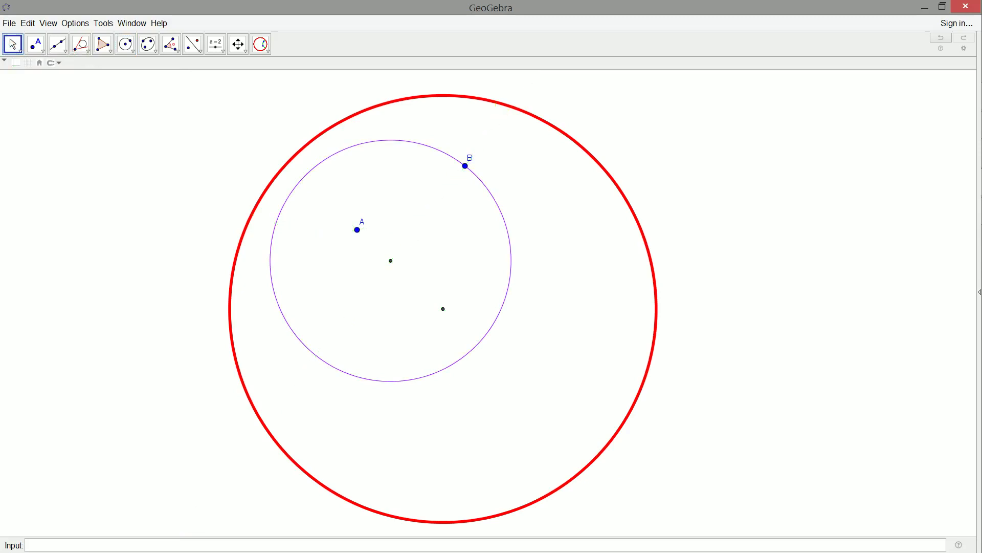
click(391, 261)
key(Delete)
Step: Start a new custom tool with circle e as its output object
click(103, 23)
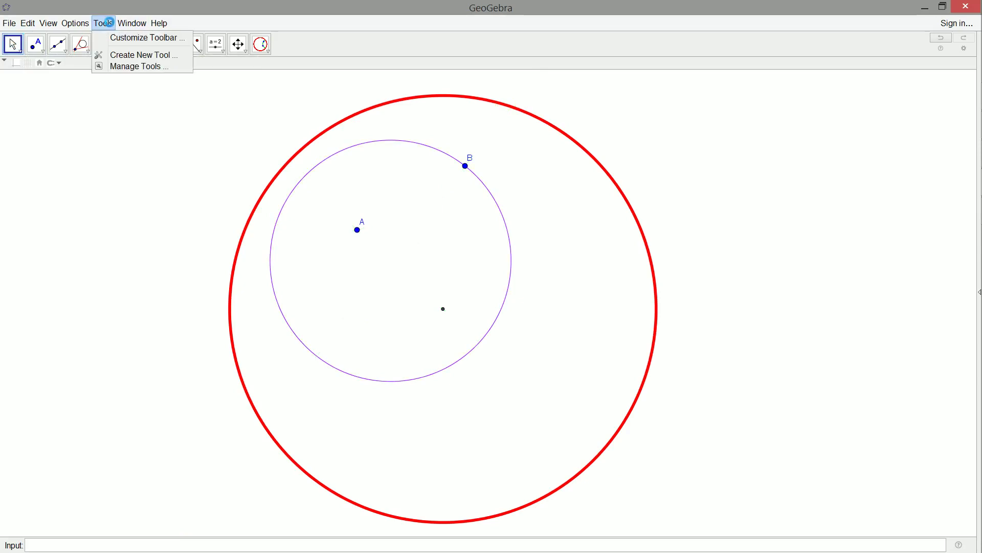
click(122, 54)
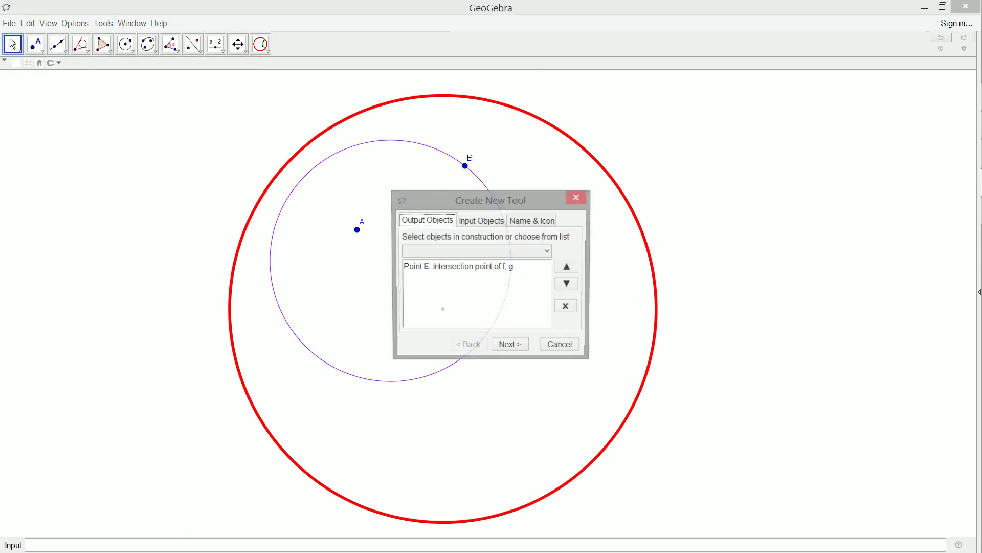
click(548, 258)
click(499, 309)
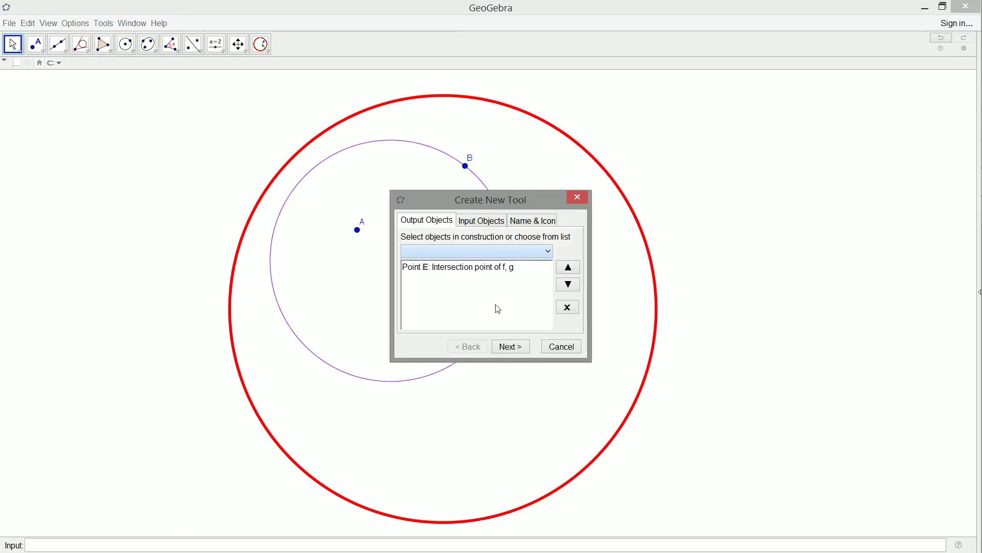
click(548, 252)
click(541, 204)
drag(540, 204, 561, 161)
click(569, 209)
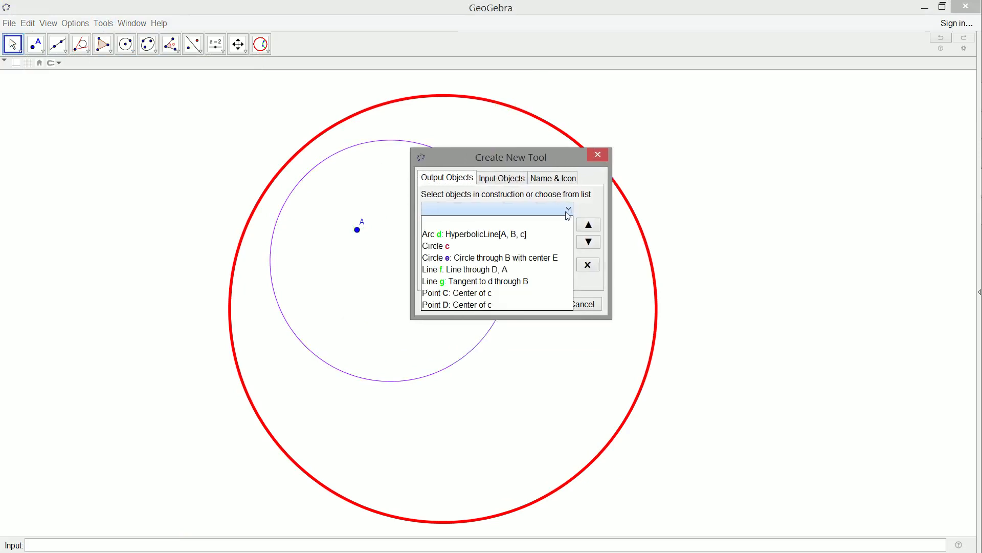
click(543, 258)
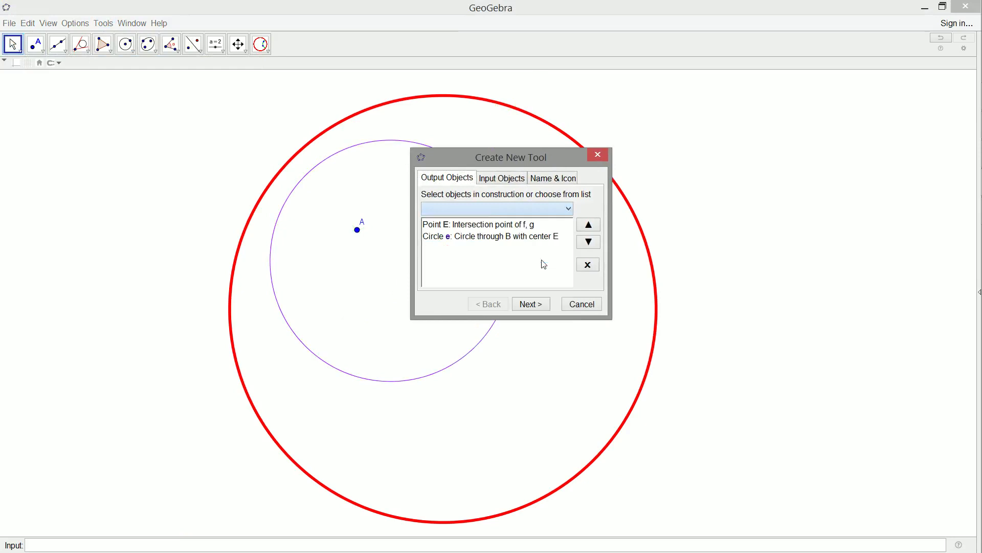
Step: Set the tool inputs to A, B and circle c, removing A1 and B1
click(493, 180)
click(458, 244)
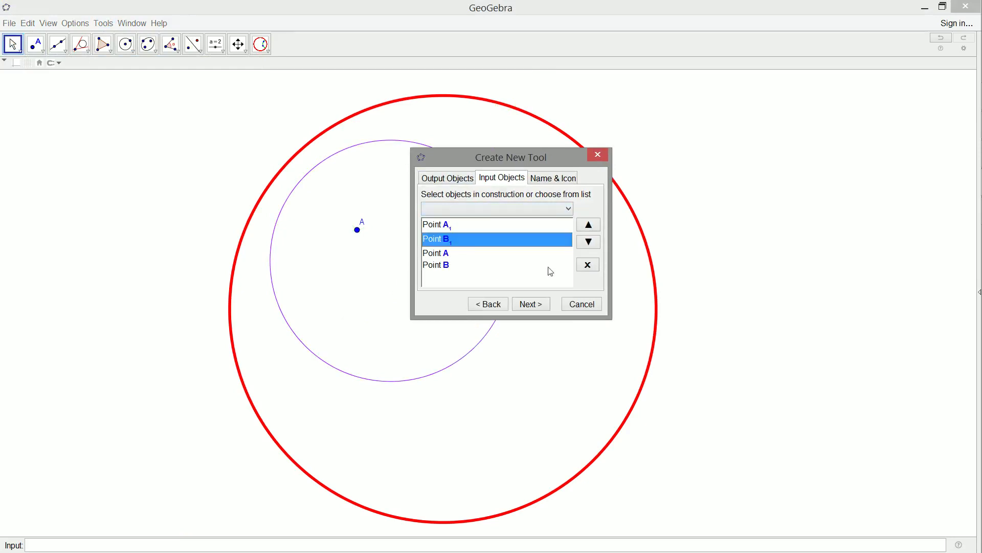
click(588, 265)
click(478, 229)
click(588, 265)
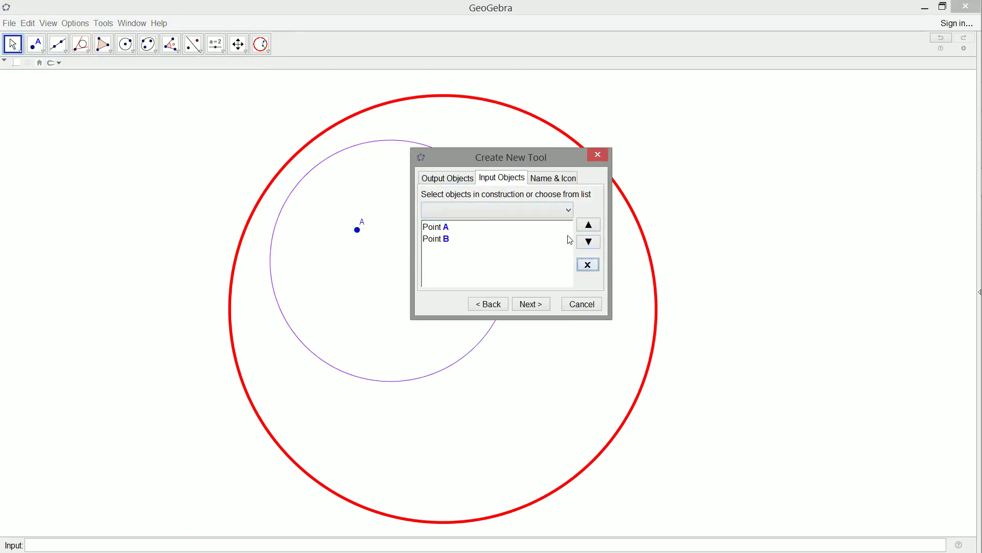
click(570, 210)
click(542, 247)
drag(533, 158, 606, 113)
Step: Name the tool 'Hyperbolic Circle', give it the HyperbolicCircle icon, and finish creating it
click(618, 138)
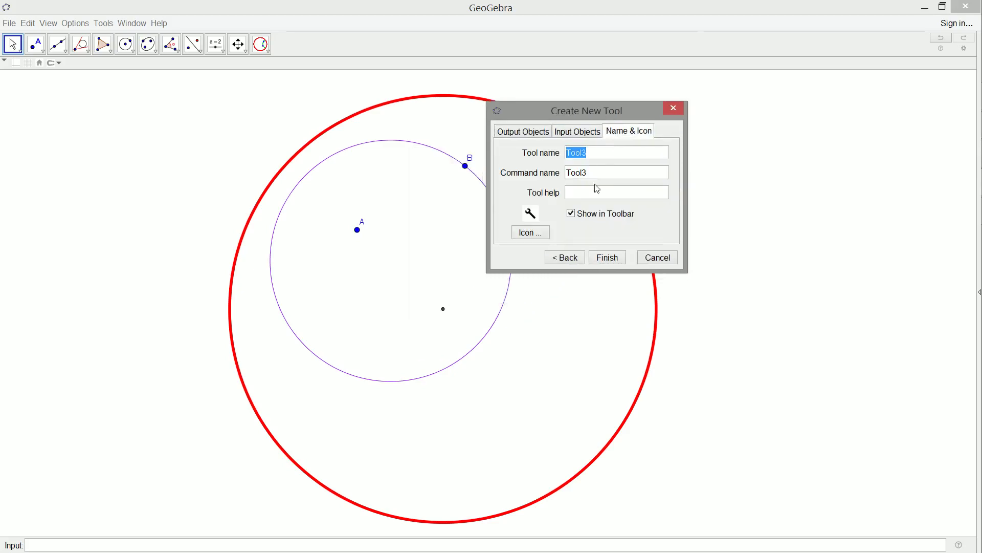
text(Hyperbolic Cu)
text(rcle)
click(542, 232)
double_click(404, 208)
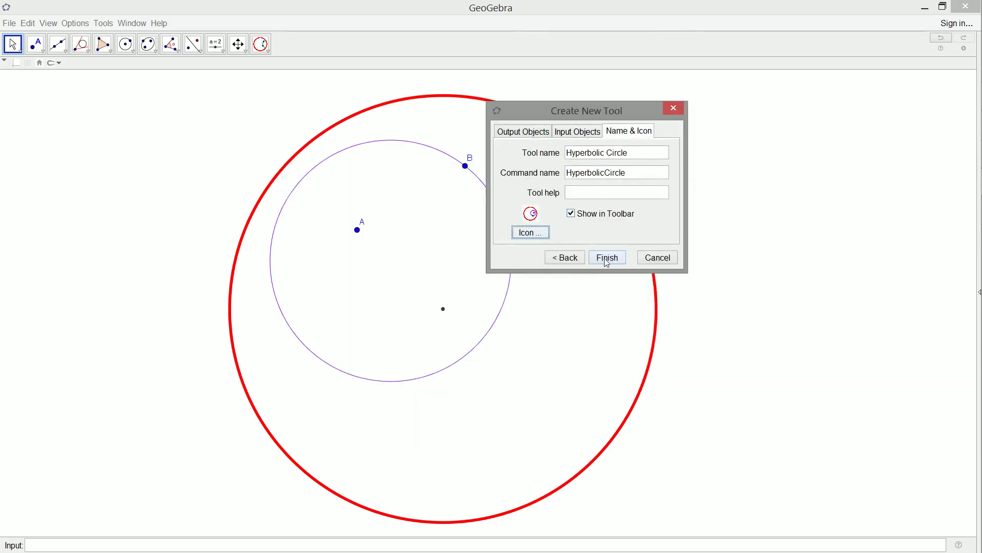
click(608, 258)
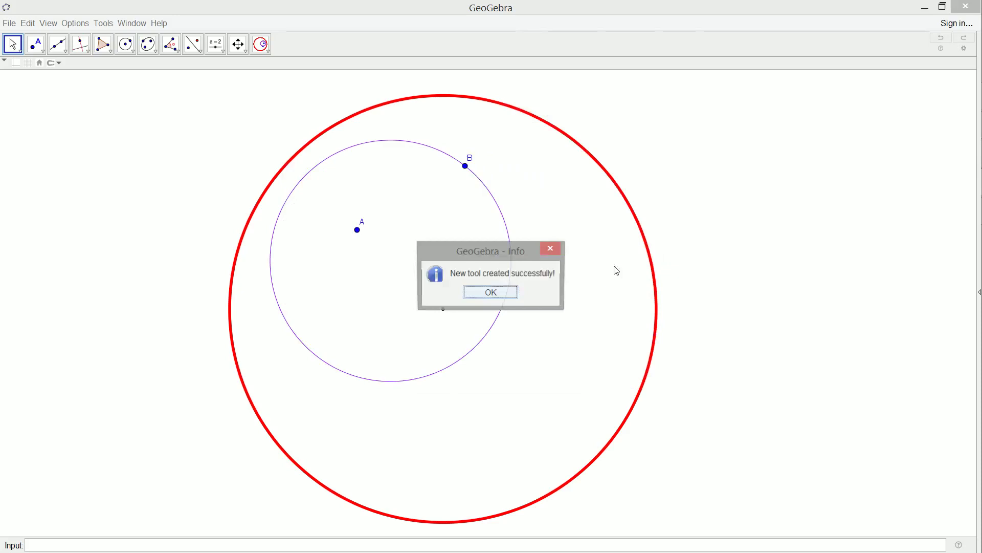
click(504, 290)
Step: Use Hyperbolic Line to connect A to B and A to a new point on the purple circle
click(261, 45)
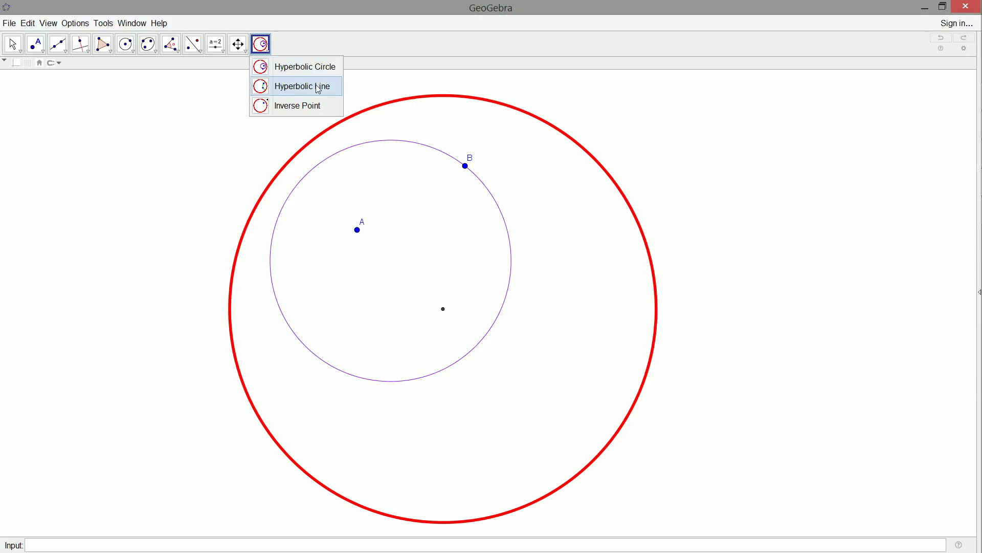
click(318, 88)
click(466, 166)
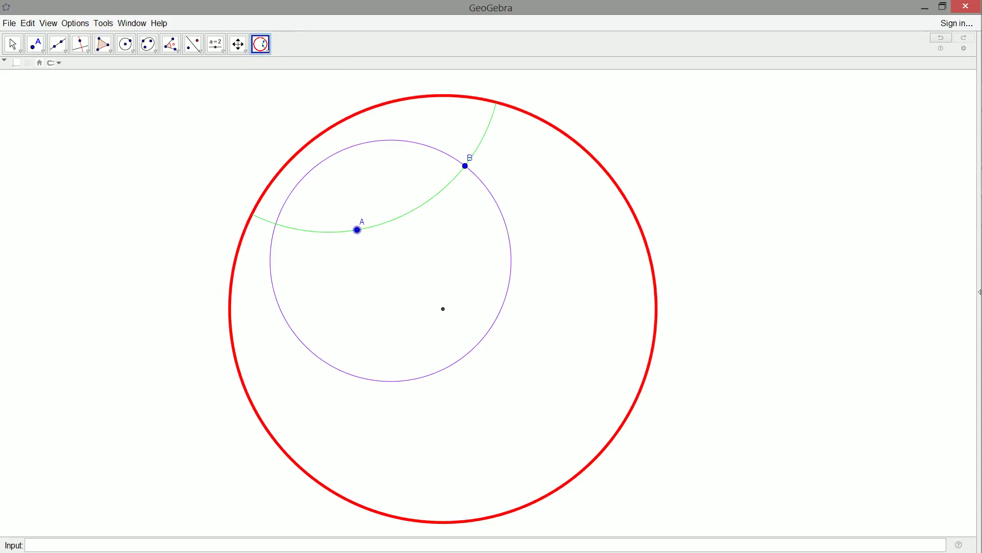
click(506, 225)
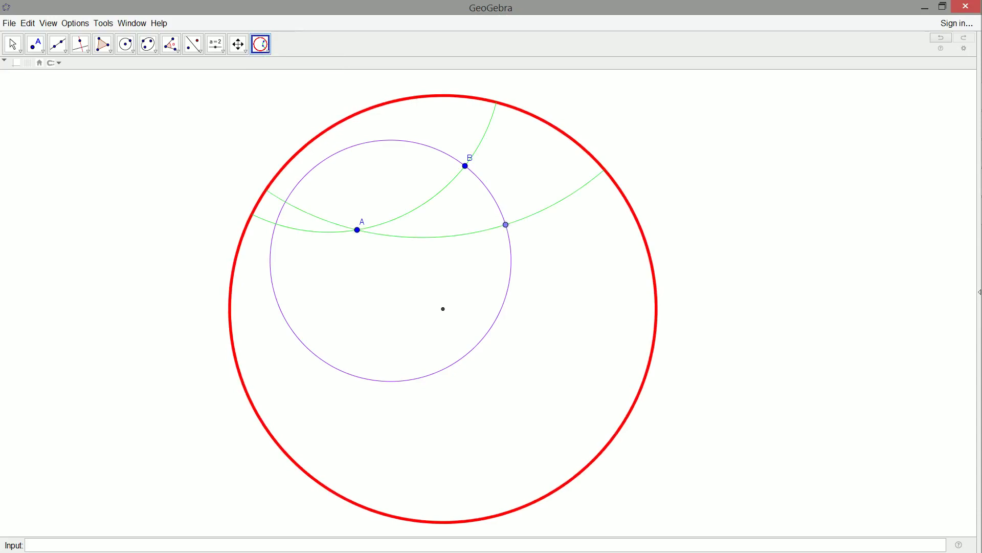
click(12, 45)
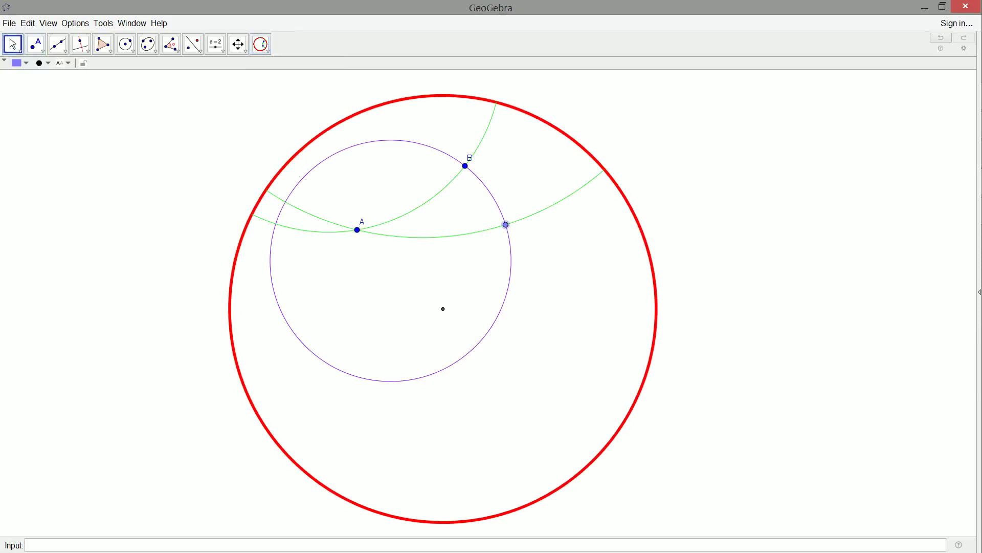
Step: Rename the new point to C
right_click(506, 224)
click(539, 301)
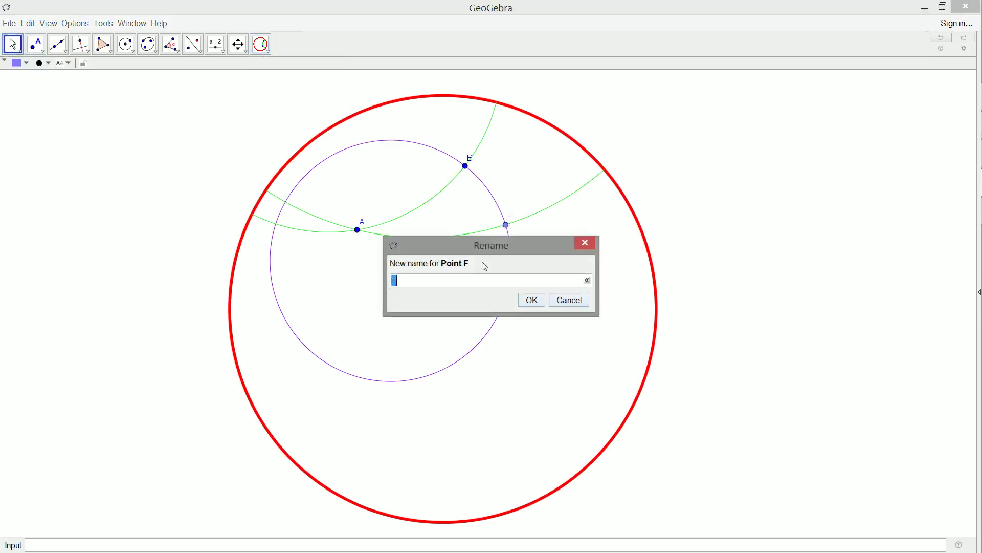
text(C)
key(Return)
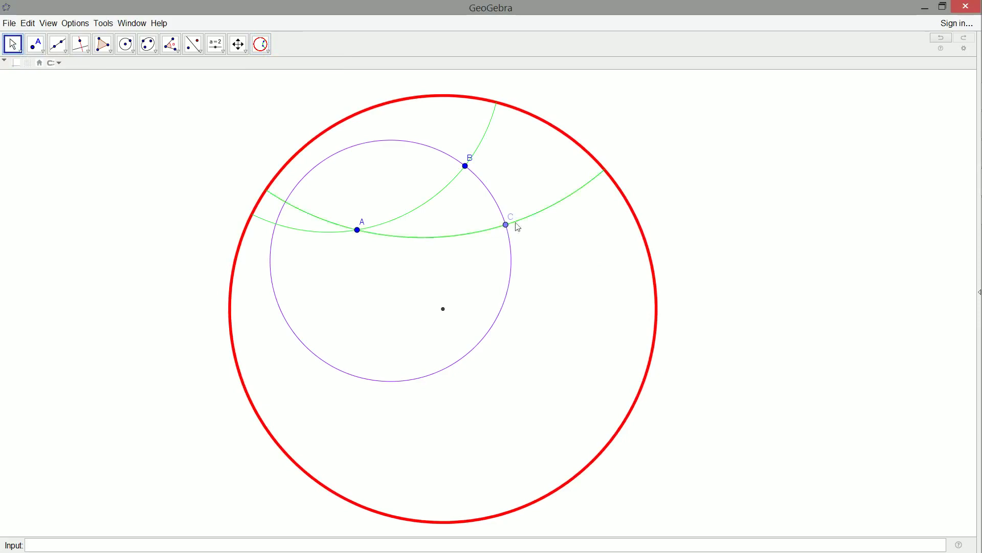
Step: Drag C around the purple circle, then move A toward the red disk's centre
drag(506, 225, 510, 278)
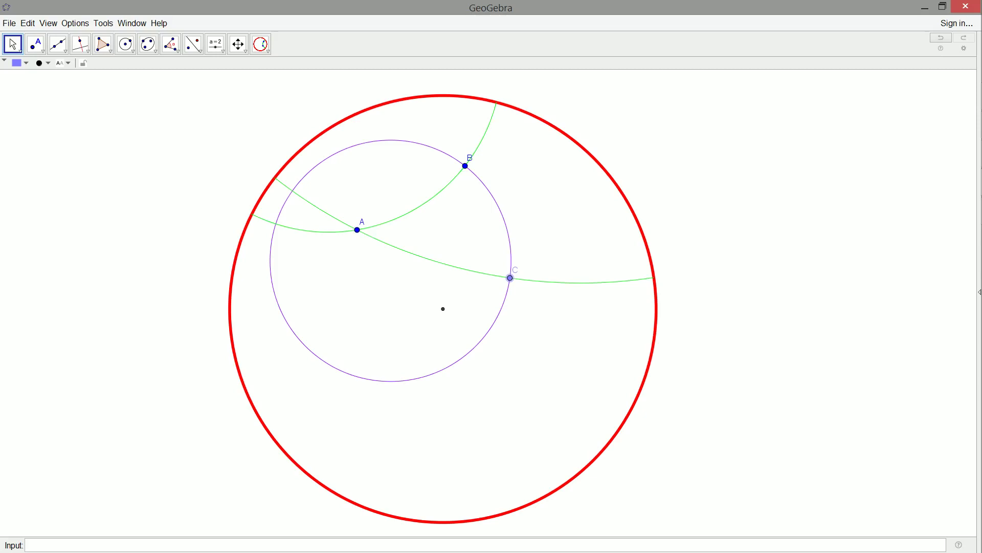
drag(511, 279, 330, 197)
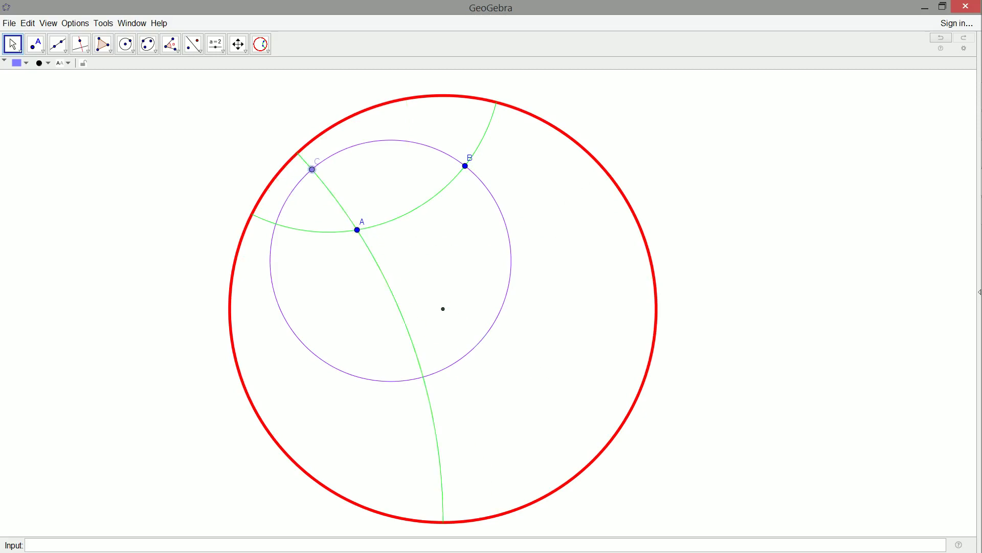
drag(358, 231, 493, 255)
drag(328, 188, 360, 241)
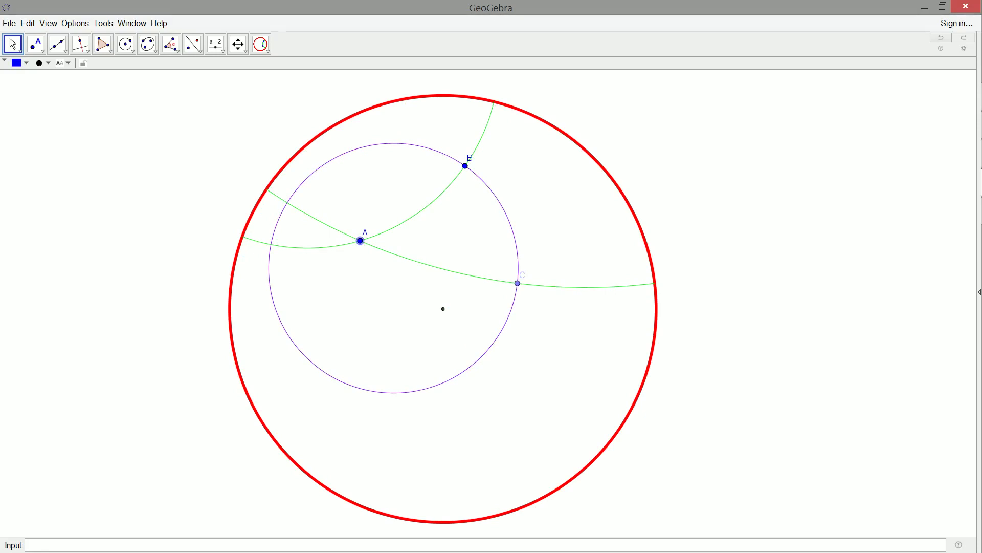
drag(365, 247, 445, 315)
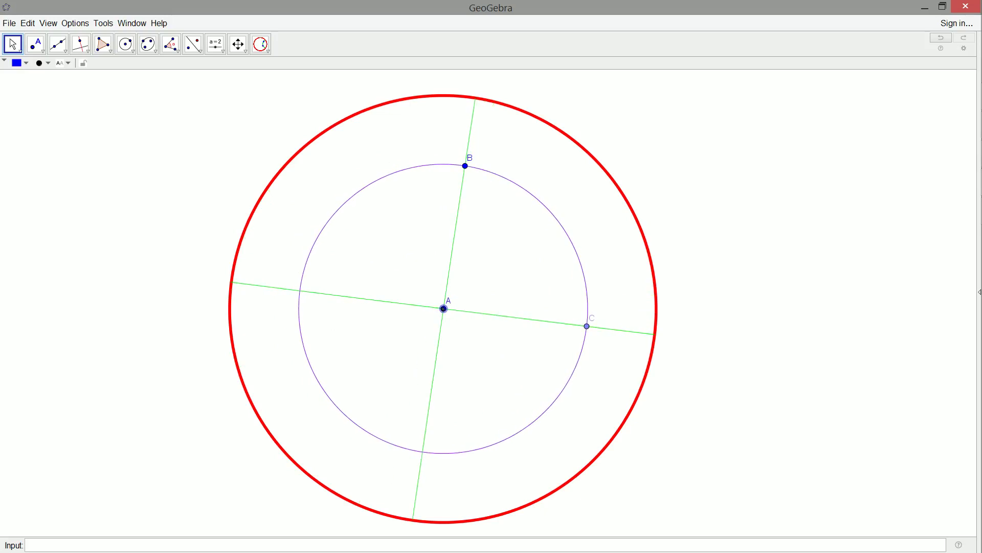
Step: Drag centre A about the Poincaré disk, finally placing it near the lower-right boundary
drag(445, 310, 424, 272)
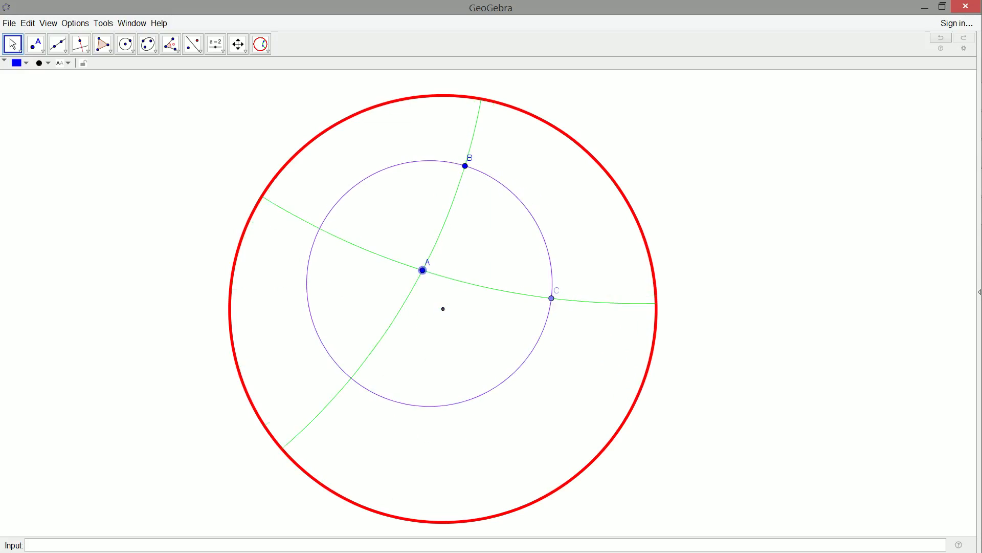
key(Escape)
drag(423, 270, 450, 315)
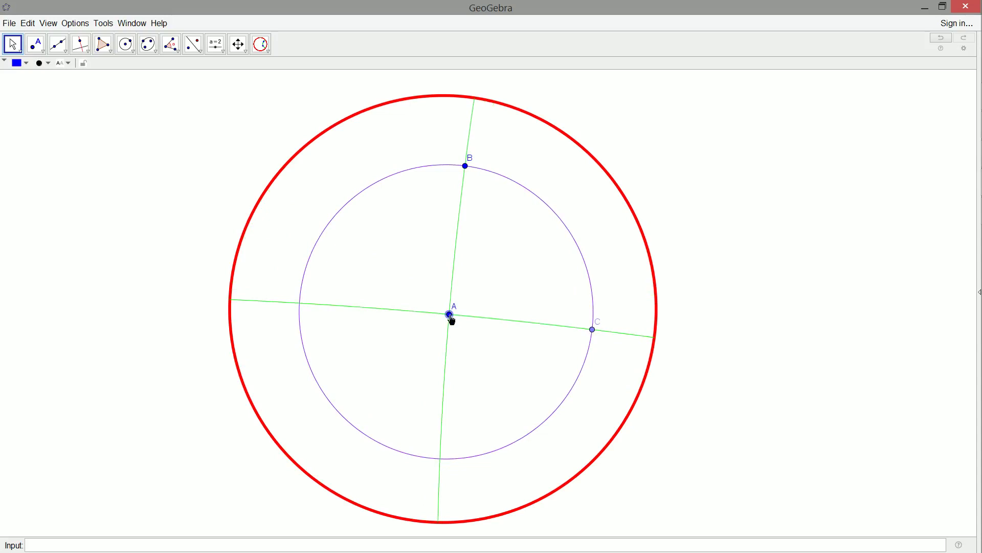
drag(450, 317, 450, 310)
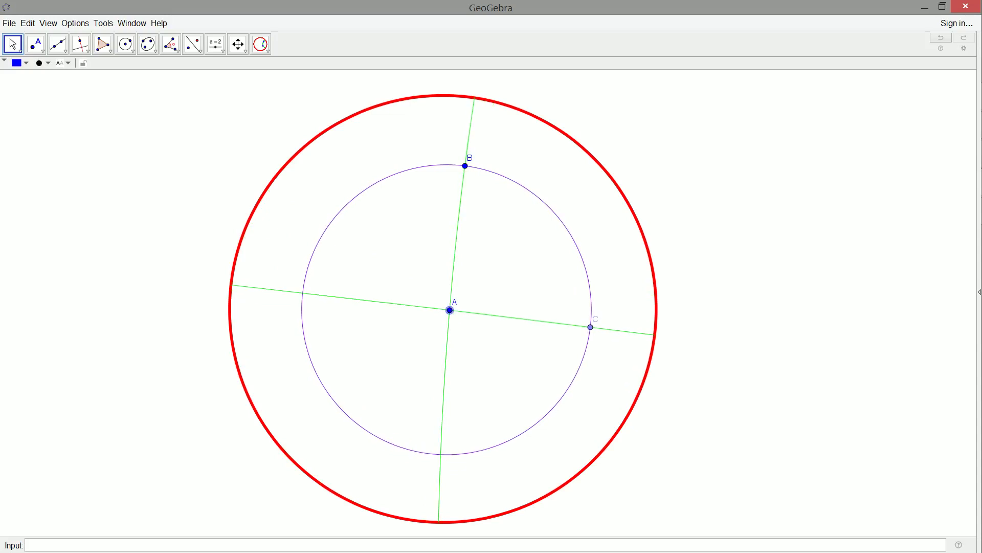
drag(452, 314, 612, 414)
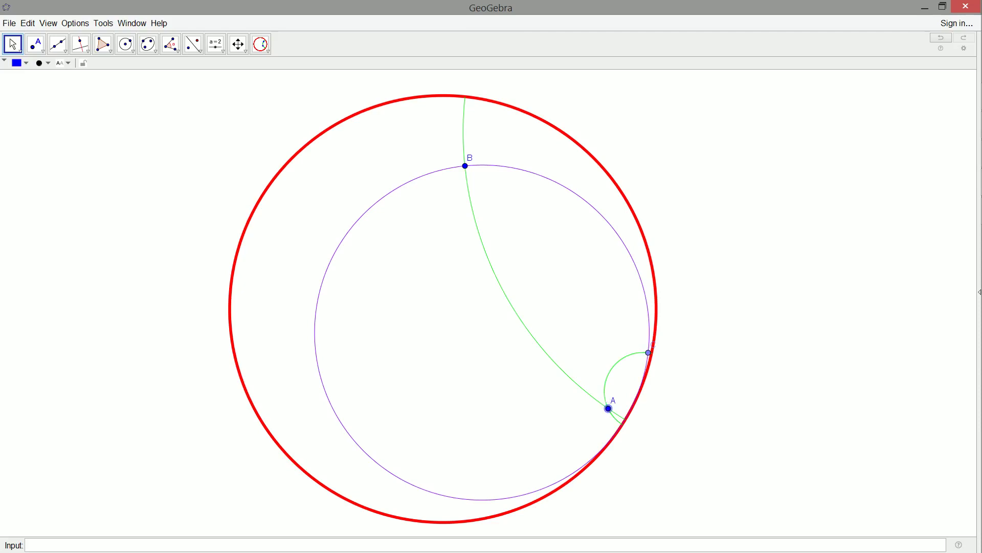
Step: Move A and B around to grow and shrink the hyperbolic circle, ending with A near B at upper right
drag(609, 411, 476, 292)
drag(468, 170, 647, 270)
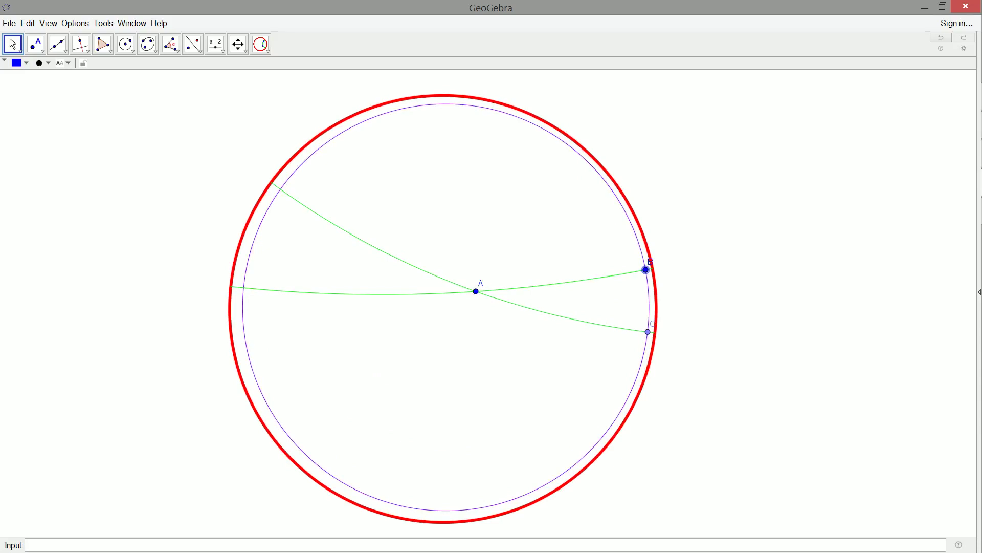
drag(649, 274, 637, 226)
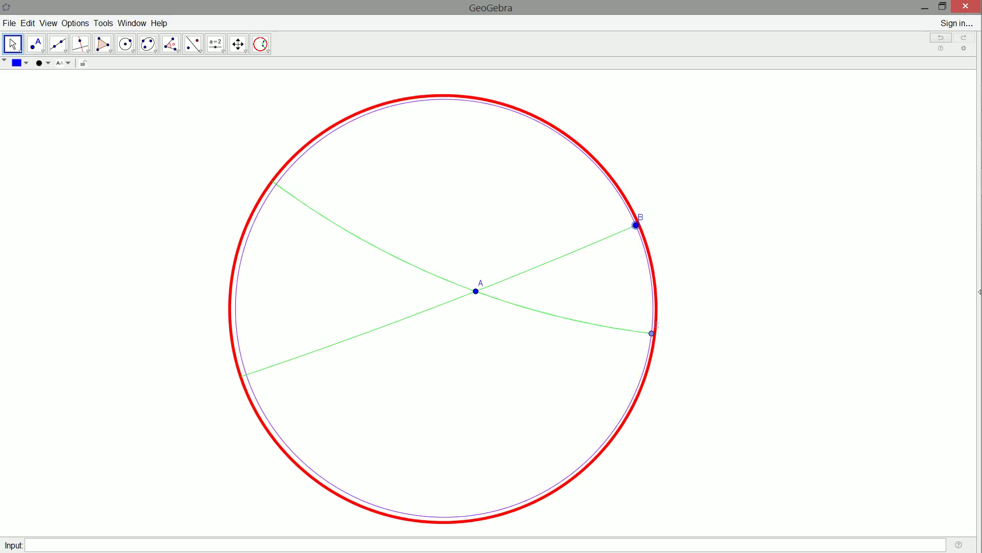
drag(477, 291, 422, 347)
drag(635, 227, 626, 206)
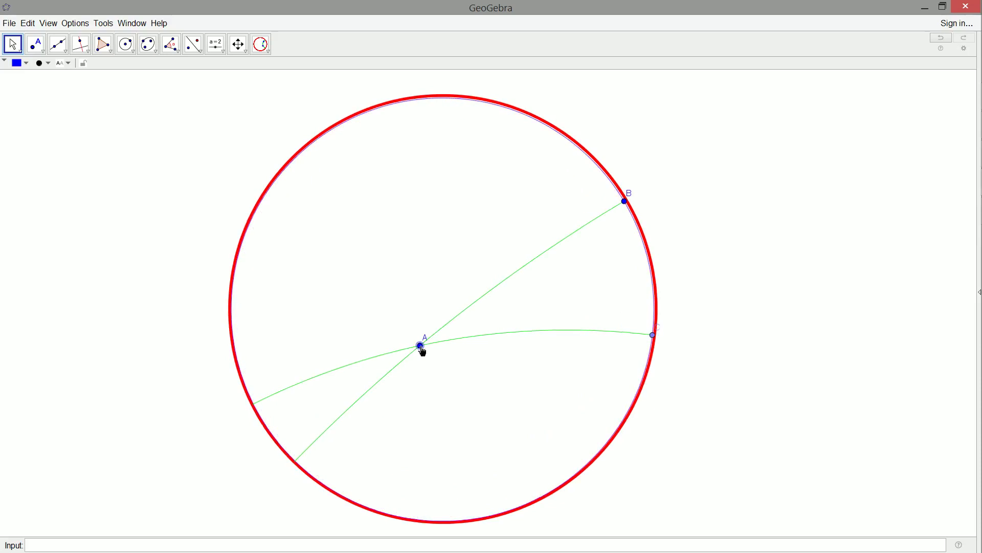
drag(423, 351, 528, 271)
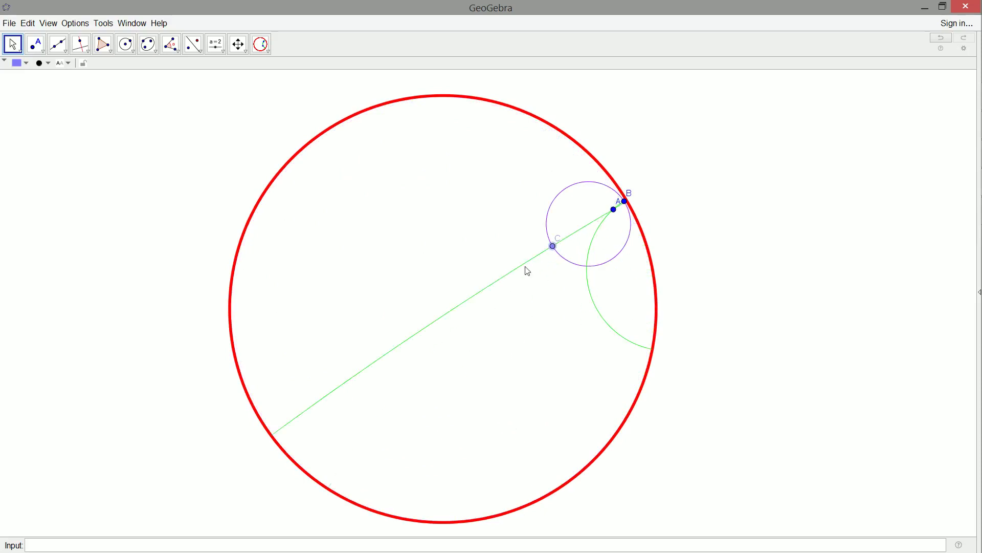
Step: Drag centre A through the disk toward its middle, then pull B inward to a mid-sized circle
drag(616, 215, 329, 451)
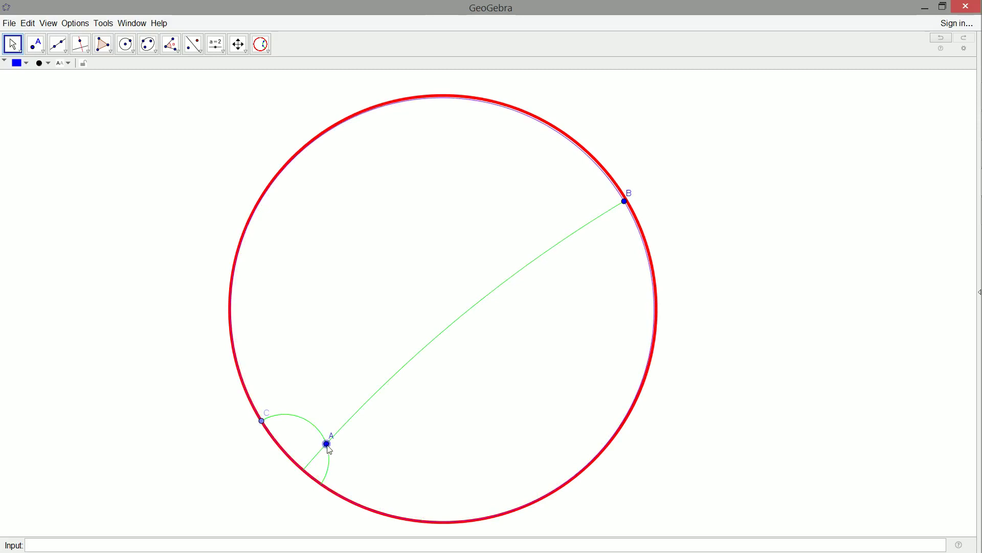
drag(329, 451, 388, 209)
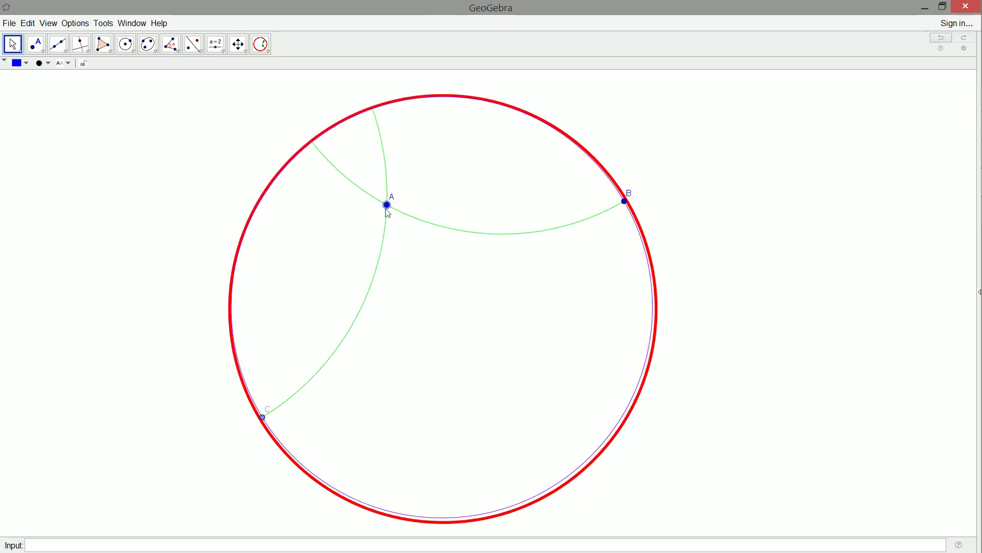
drag(388, 206, 411, 286)
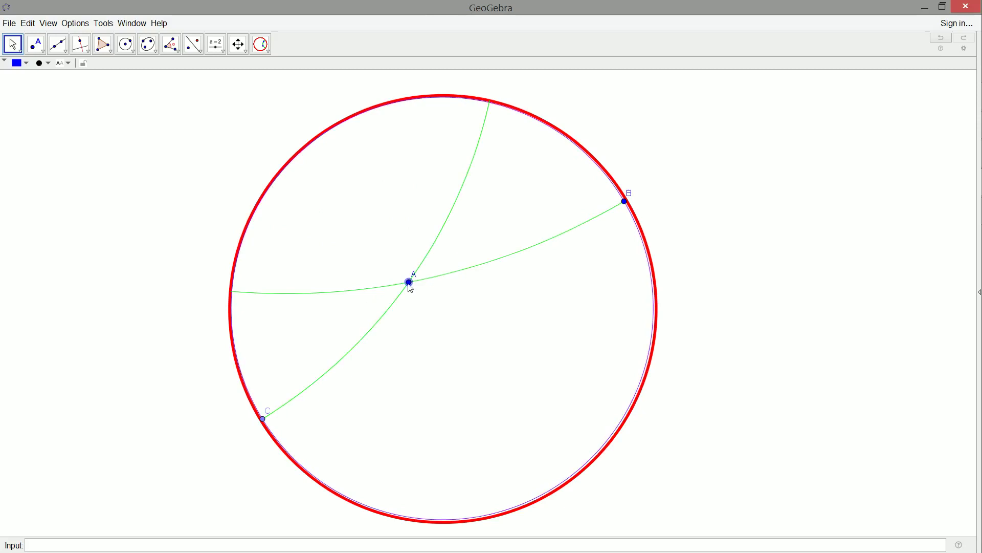
drag(411, 287, 487, 342)
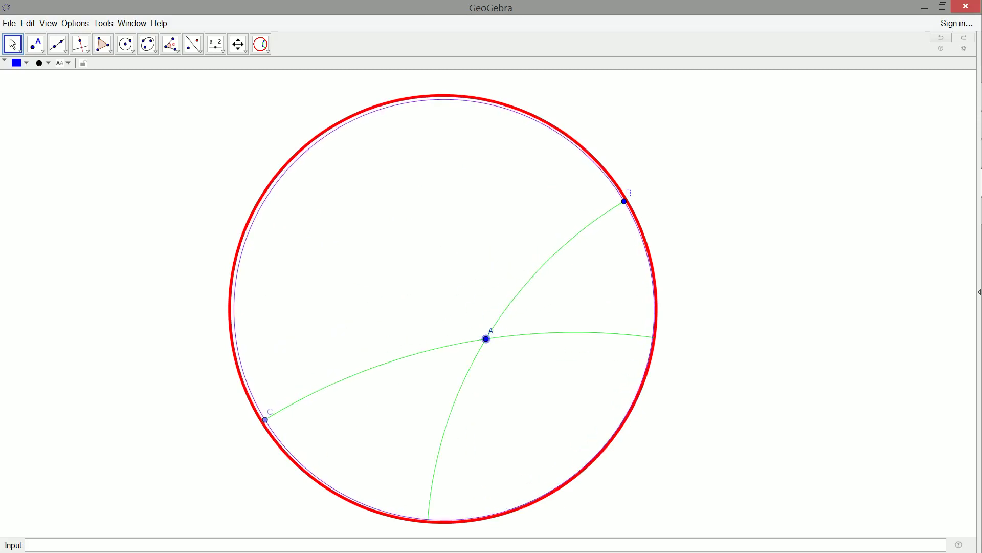
drag(625, 201, 520, 411)
Step: Delete the two green hyperbolic lines and point C
click(524, 419)
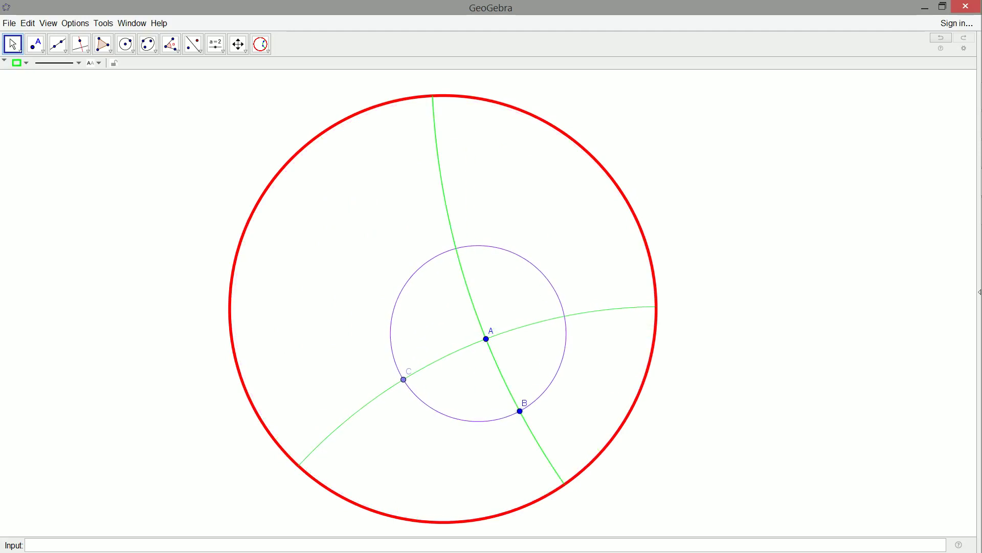
key(Delete)
click(480, 342)
key(Delete)
click(404, 380)
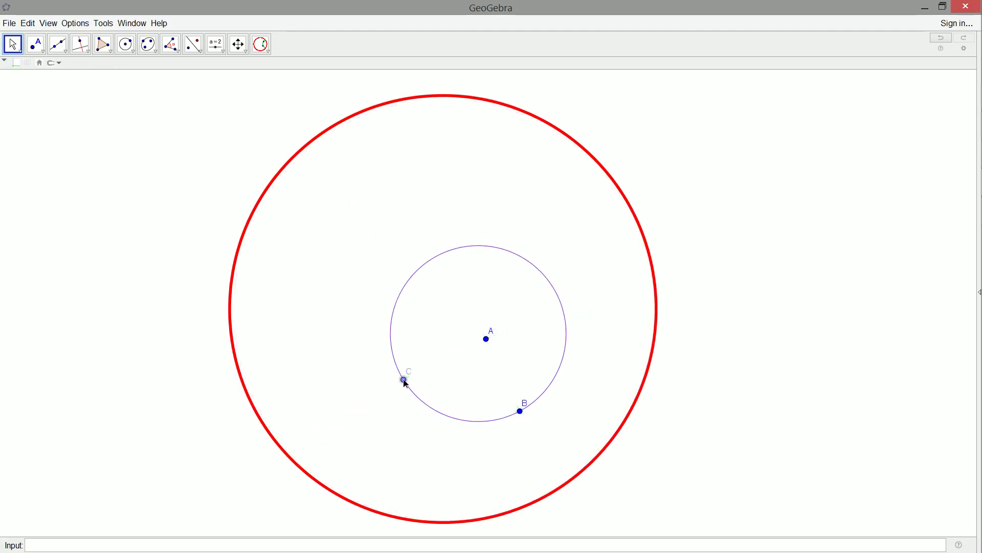
key(Delete)
Step: Move centre A to near the red disk's middle
drag(483, 346, 451, 371)
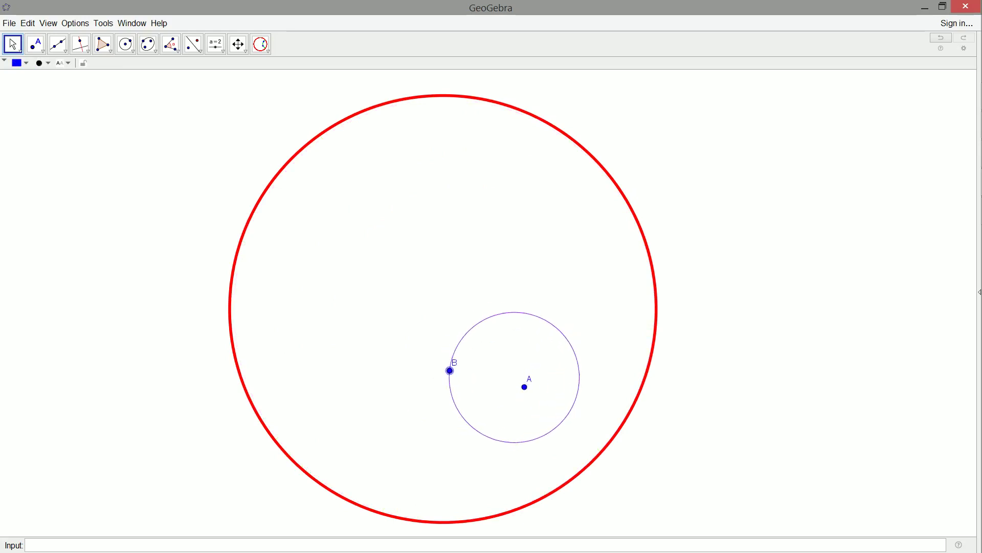
drag(528, 393, 446, 324)
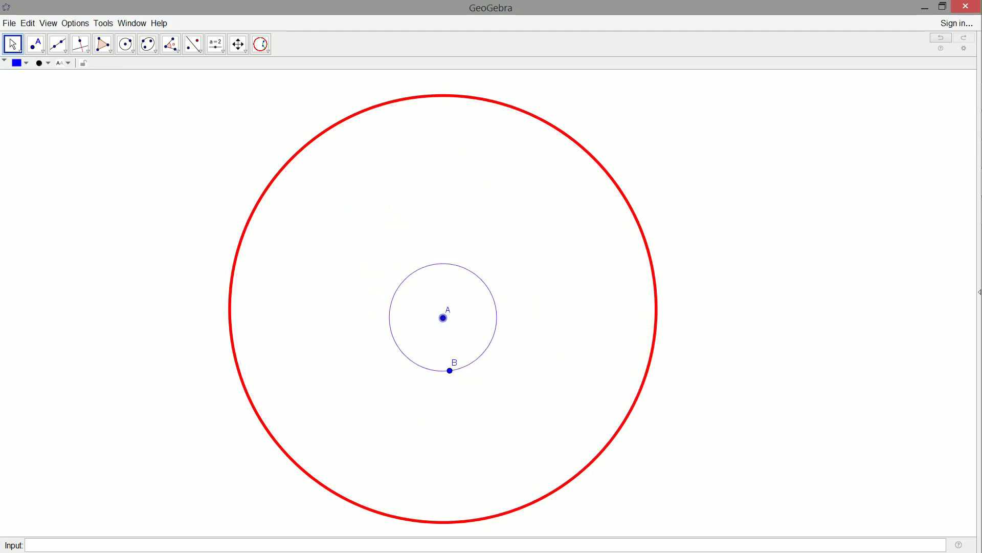
drag(447, 324, 450, 317)
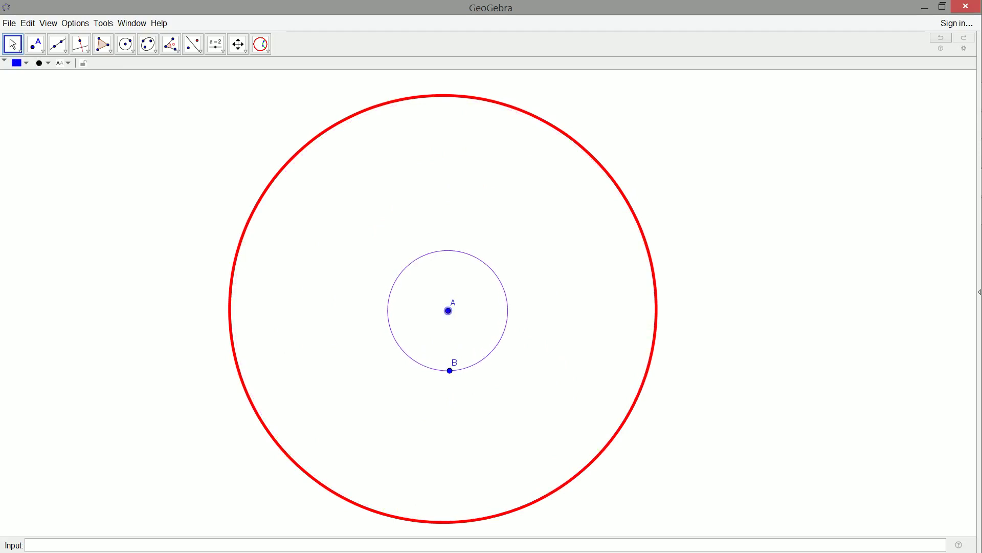
Step: Draw an ordinary circle centred at A through B, drag A left to compare, then delete it
click(125, 45)
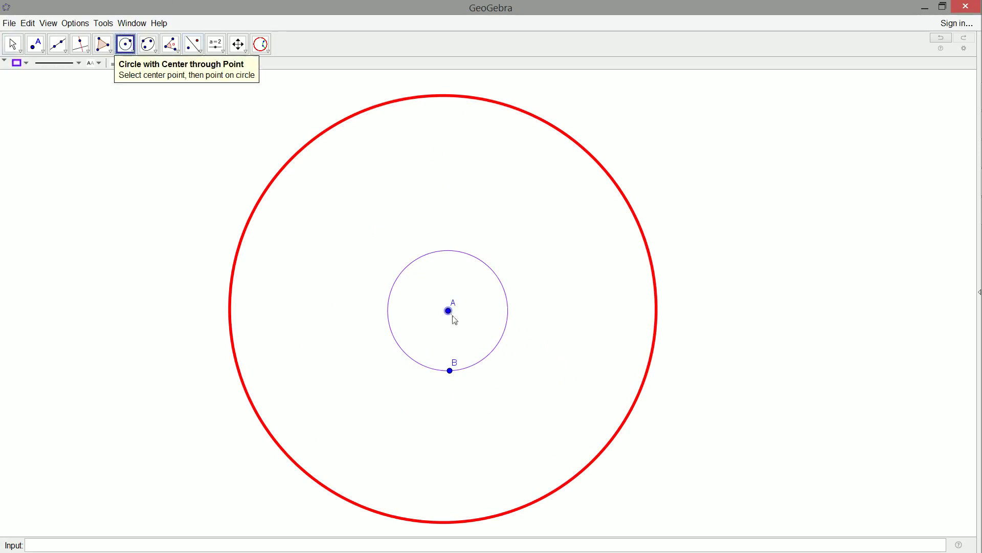
click(454, 318)
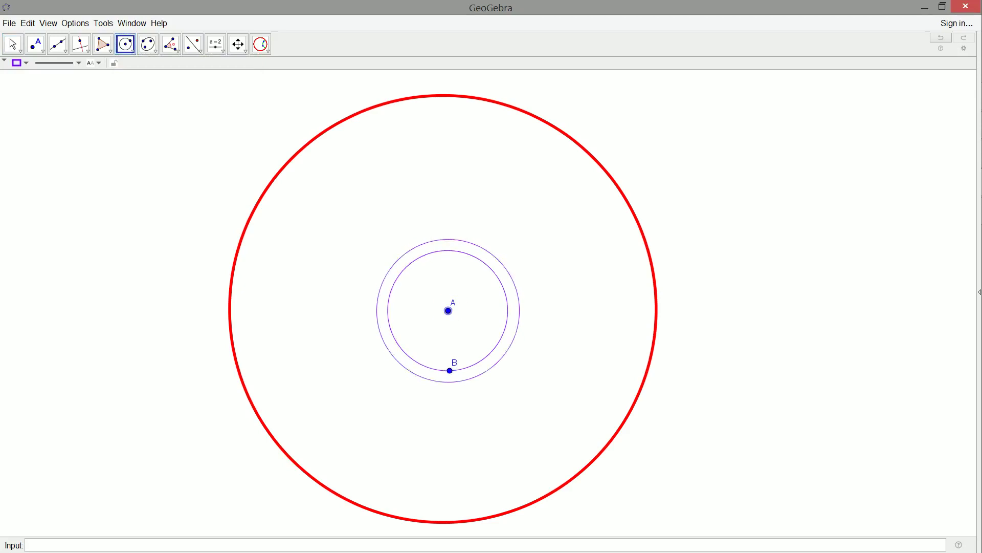
click(450, 371)
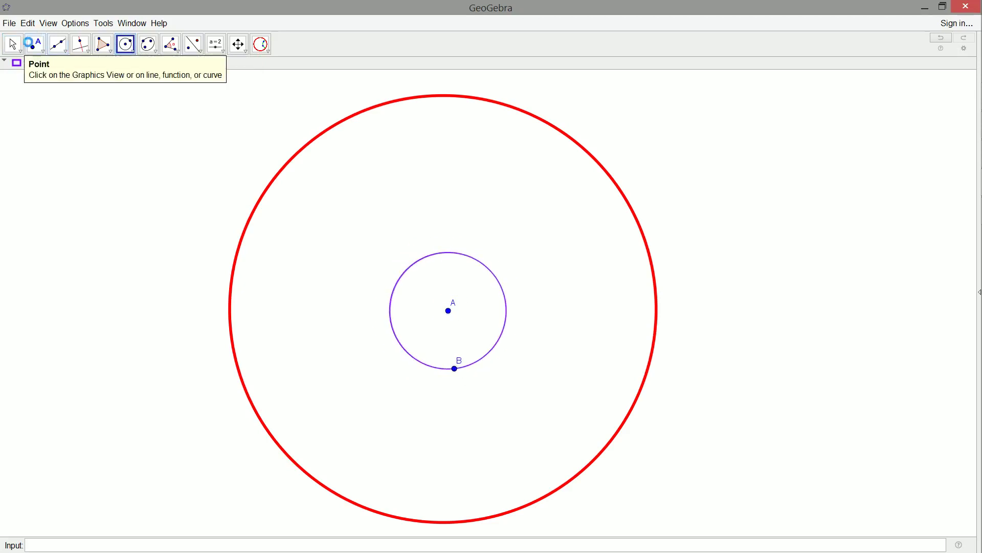
key(Escape)
drag(449, 311, 307, 317)
click(211, 197)
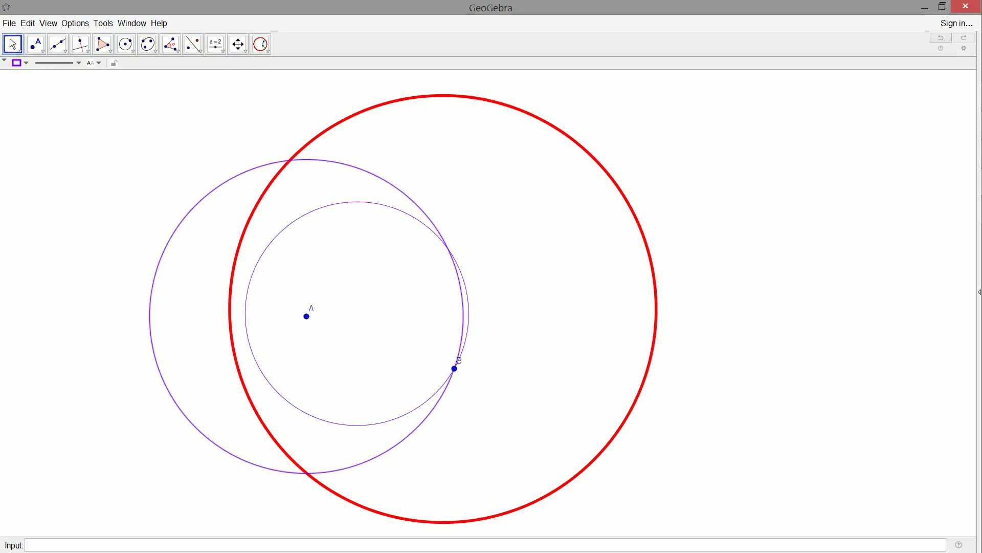
key(Delete)
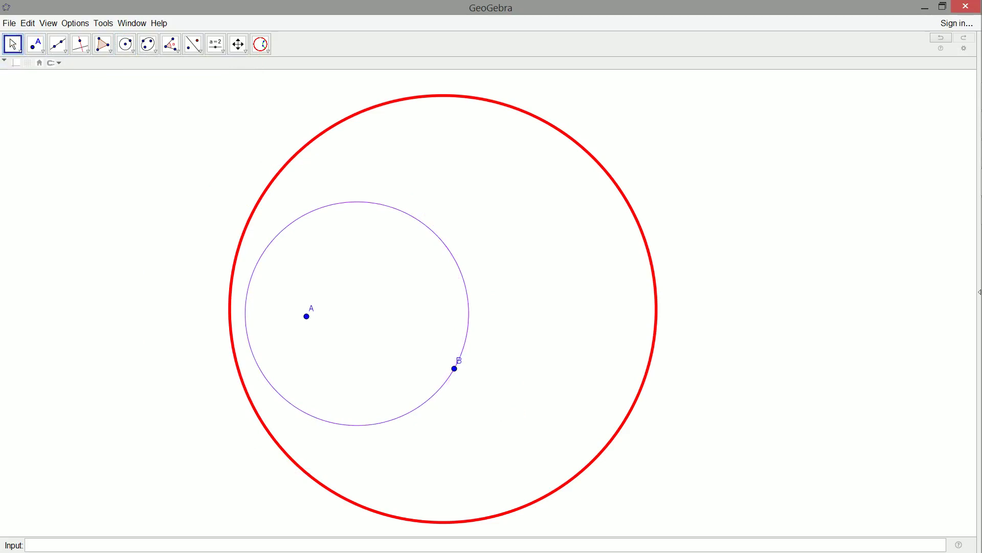
Step: Reposition A and B and delete the stray green line
drag(310, 322, 381, 457)
drag(455, 369, 604, 345)
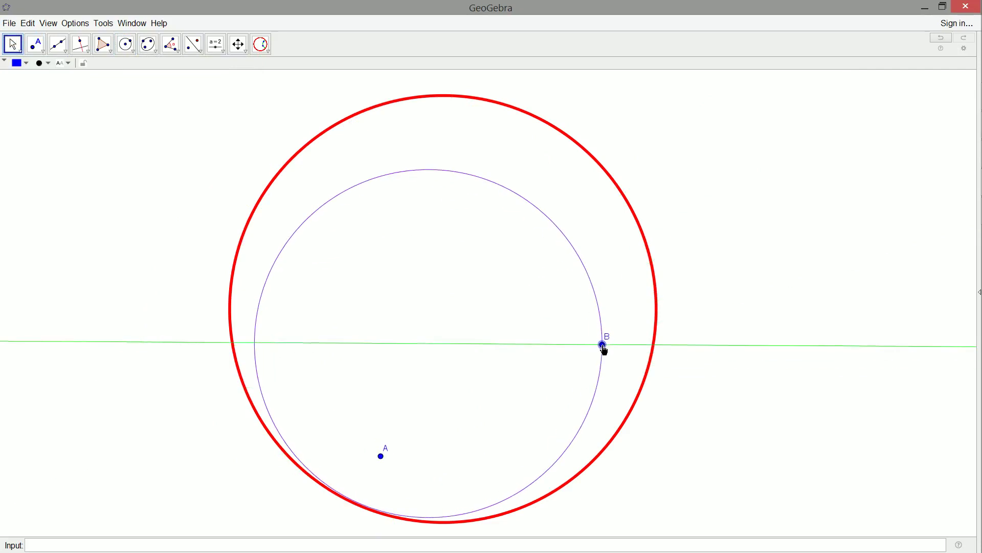
click(609, 345)
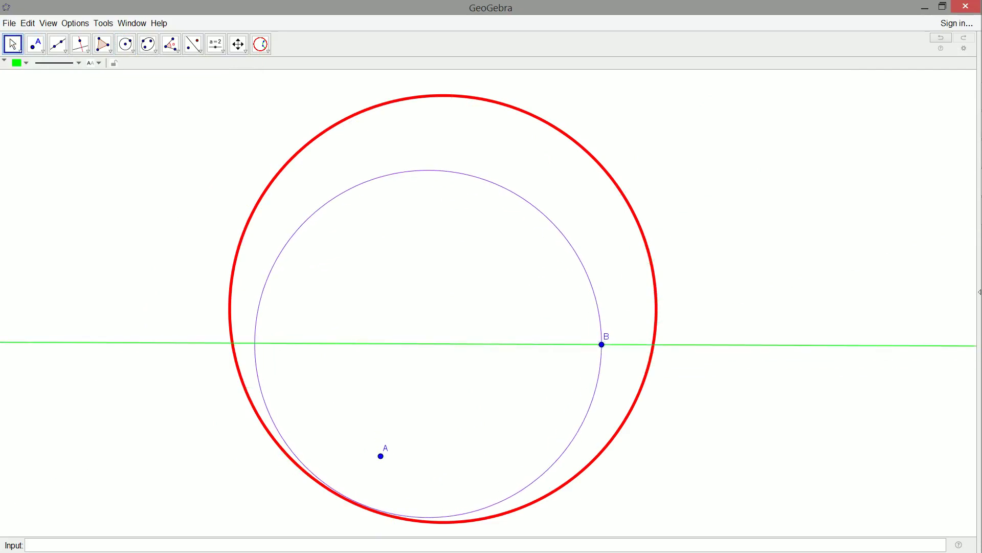
key(Delete)
Step: Make a small hyperbolic circle around A just above the disk's middle and open the custom tools list
drag(381, 456, 580, 197)
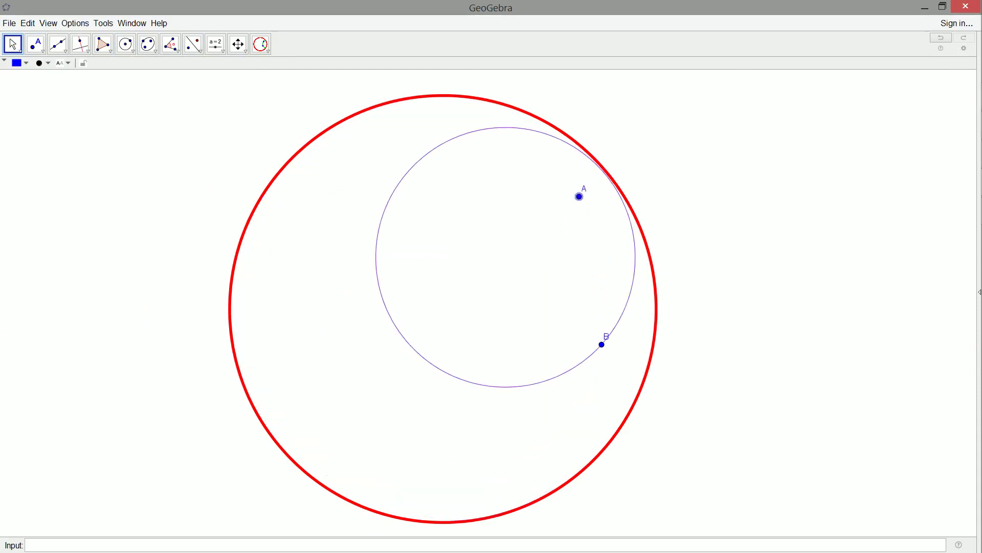
drag(603, 345, 501, 321)
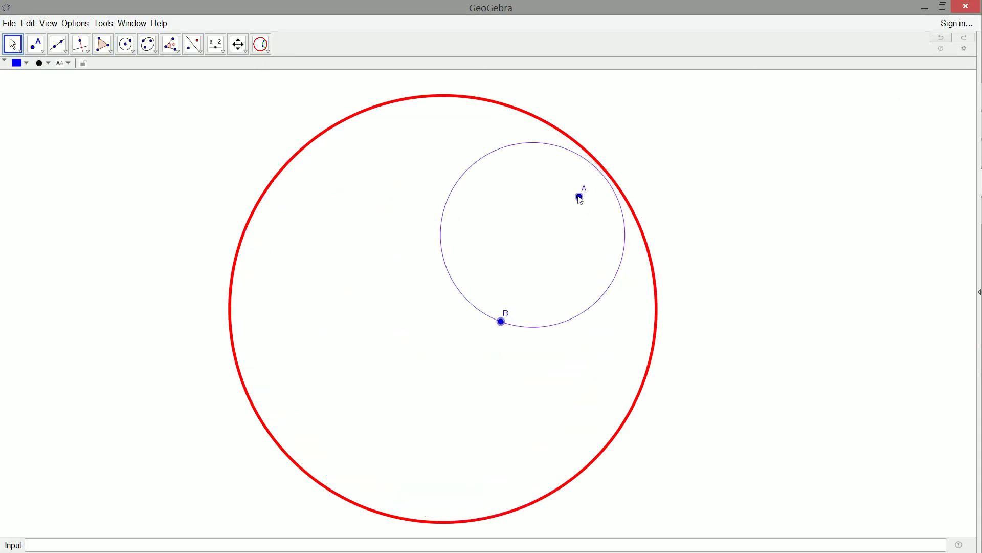
drag(580, 198, 476, 244)
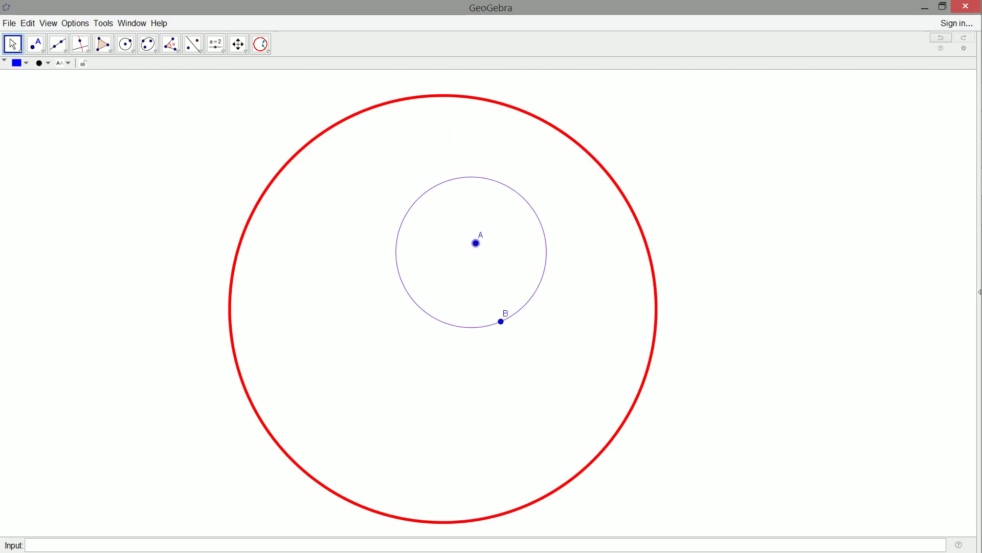
click(272, 54)
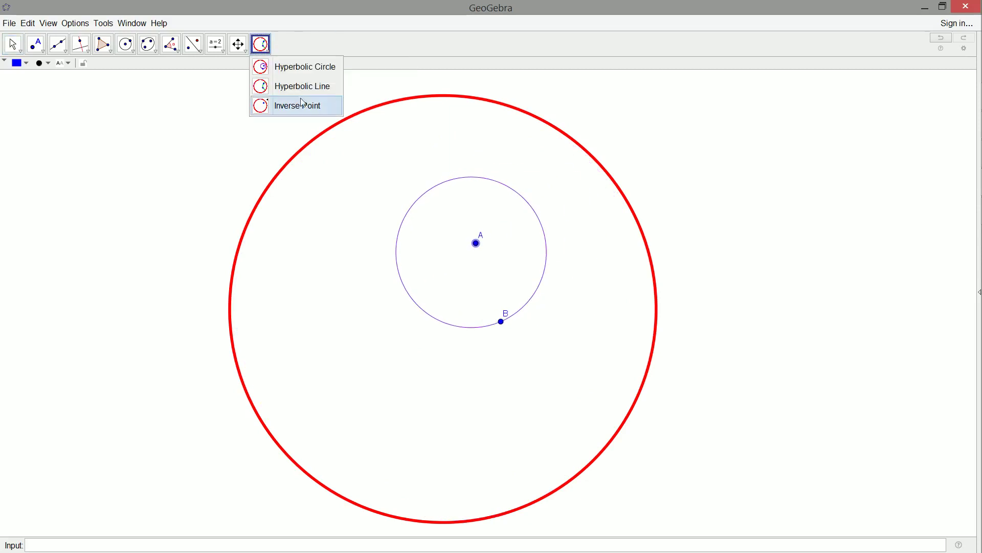